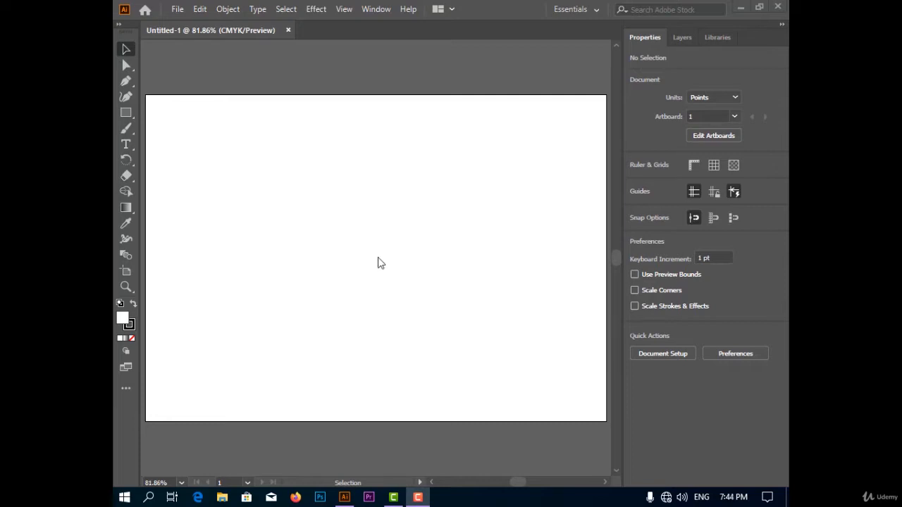
Activate the Paintbrush tool and show the Brushes panel
{"action": "left_click", "coordinate": [129, 130]}
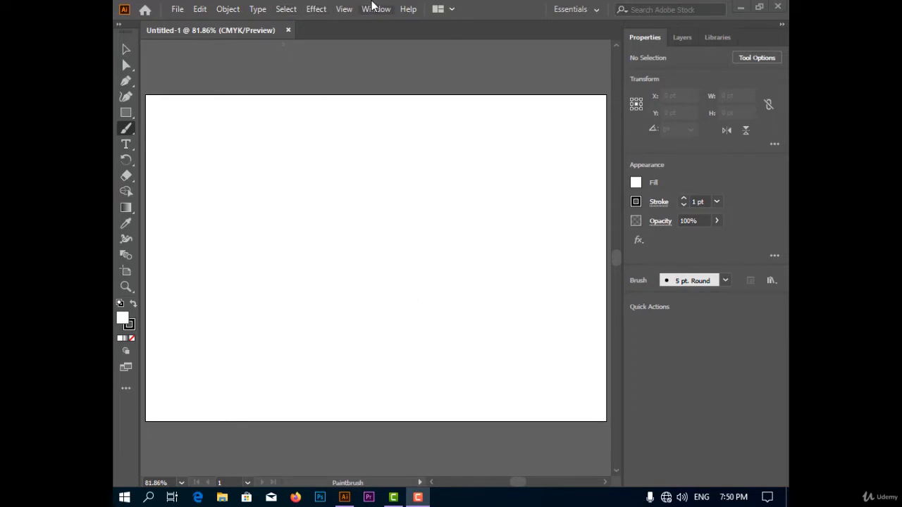
{"action": "left_click", "coordinate": [375, 8]}
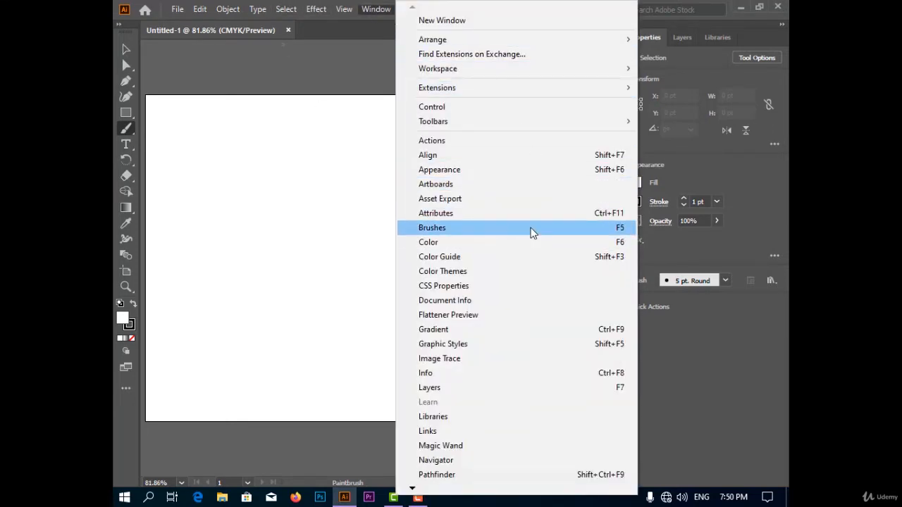
{"action": "left_click", "coordinate": [533, 227]}
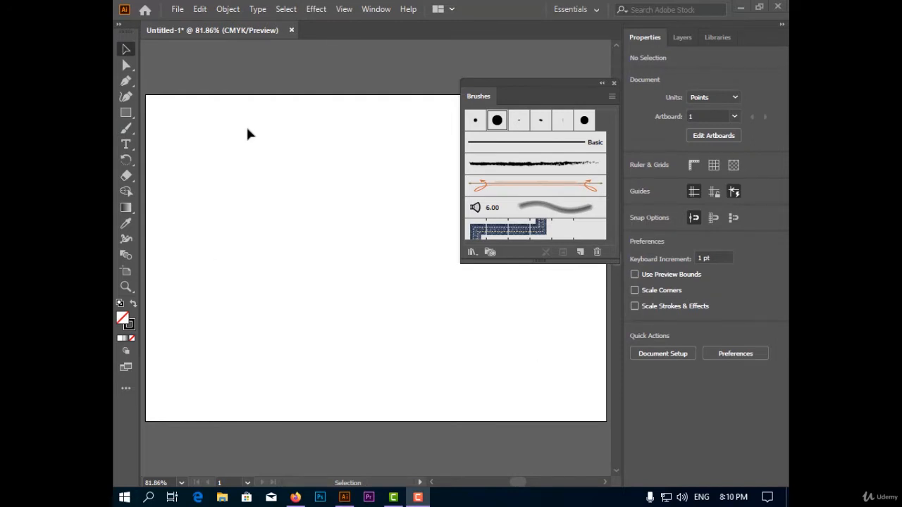
Hand-letter the word "Adobe" across the upper part of the artboard with the 15 pt. Round brush
{"action": "left_click", "coordinate": [496, 121]}
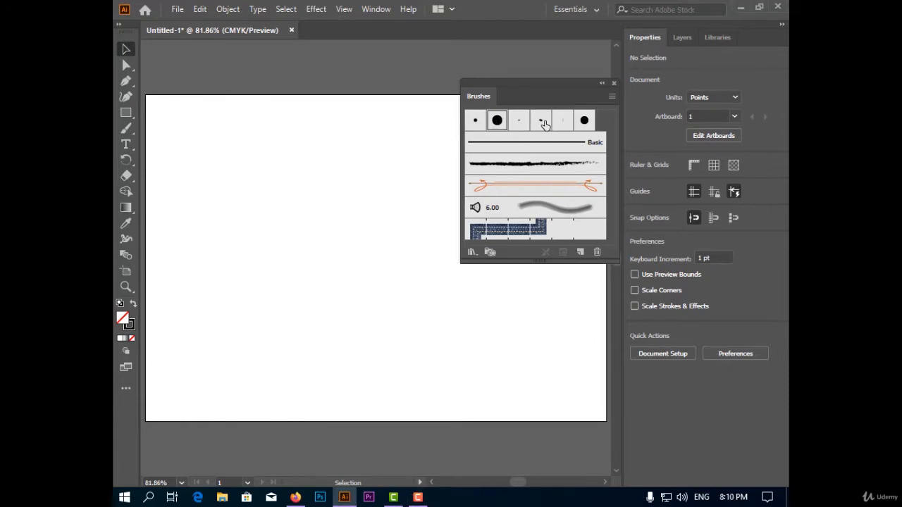
{"action": "left_click", "coordinate": [126, 129]}
{"action": "mouse_move", "coordinate": [181, 220]}
{"action": "left_mouse_down"}
{"action": "mouse_move", "coordinate": [175, 118]}
{"action": "mouse_move", "coordinate": [215, 194]}
{"action": "left_mouse_up"}
{"action": "left_click_drag", "start_coordinate": [156, 180], "coordinate": [224, 150]}
{"action": "left_click_drag", "start_coordinate": [227, 114], "coordinate": [253, 131]}
{"action": "left_click_drag", "start_coordinate": [276, 163], "coordinate": [254, 132]}
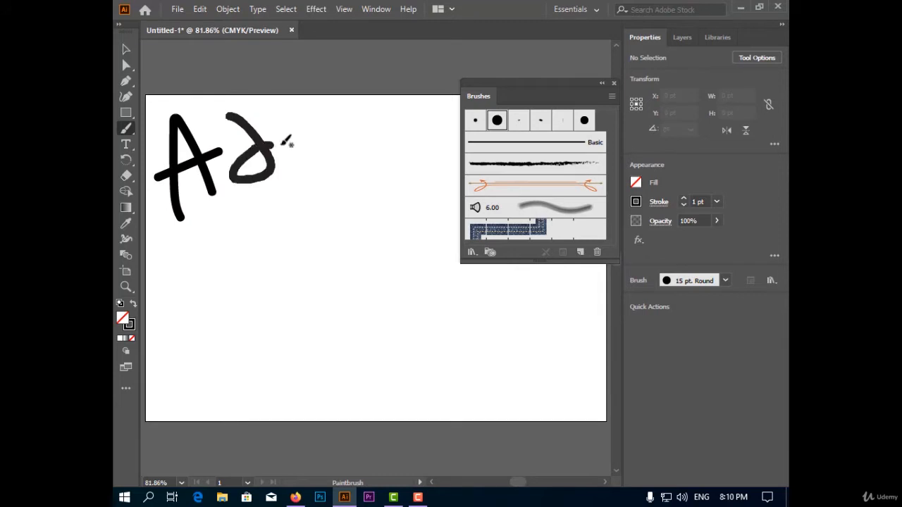
{"action": "left_click_drag", "start_coordinate": [310, 134], "coordinate": [318, 144]}
{"action": "mouse_move", "coordinate": [292, 101]}
{"action": "left_mouse_down"}
{"action": "mouse_move", "coordinate": [361, 118]}
{"action": "mouse_move", "coordinate": [345, 149]}
{"action": "left_mouse_up"}
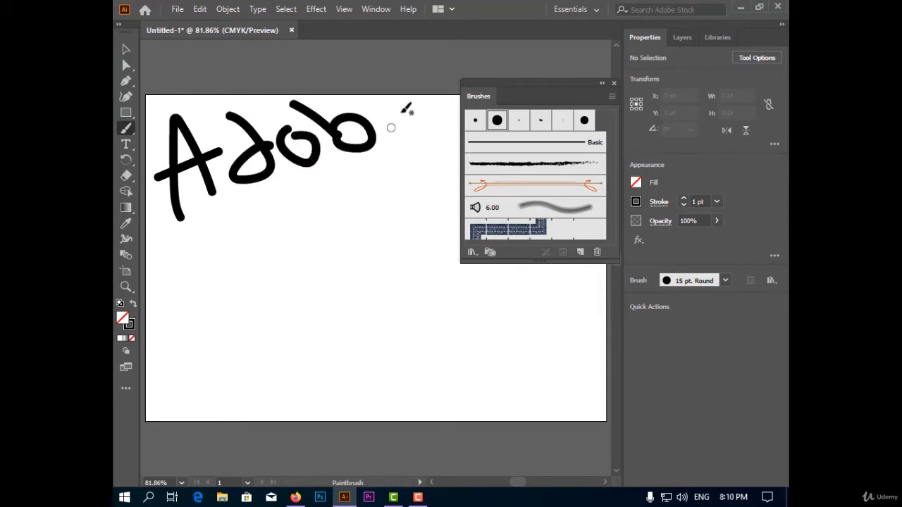
{"action": "mouse_move", "coordinate": [402, 109]}
{"action": "left_mouse_down"}
{"action": "mouse_move", "coordinate": [382, 133]}
{"action": "mouse_move", "coordinate": [421, 128]}
{"action": "mouse_move", "coordinate": [354, 145]}
{"action": "left_mouse_up"}
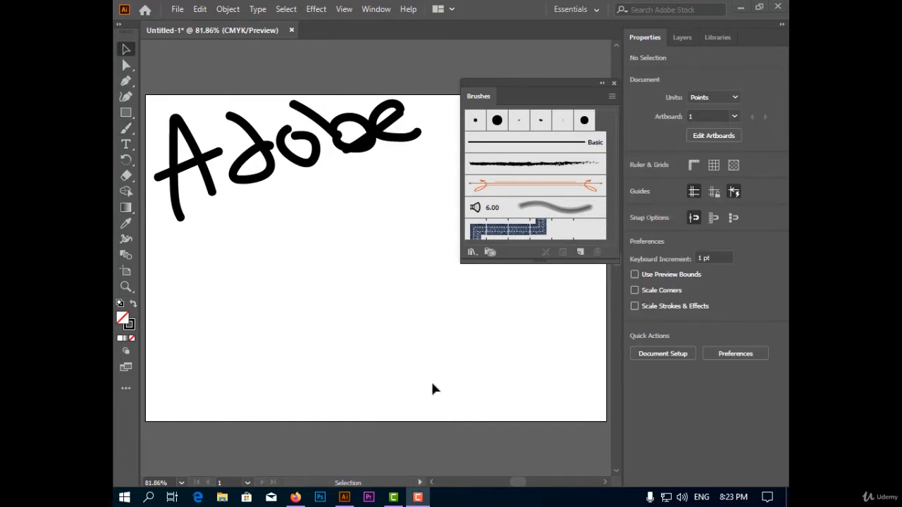
Create a new Calligraphic Brush with an angle slightly over 94°, about 19% roundness and a size of 18 pt
{"action": "left_click", "coordinate": [580, 252]}
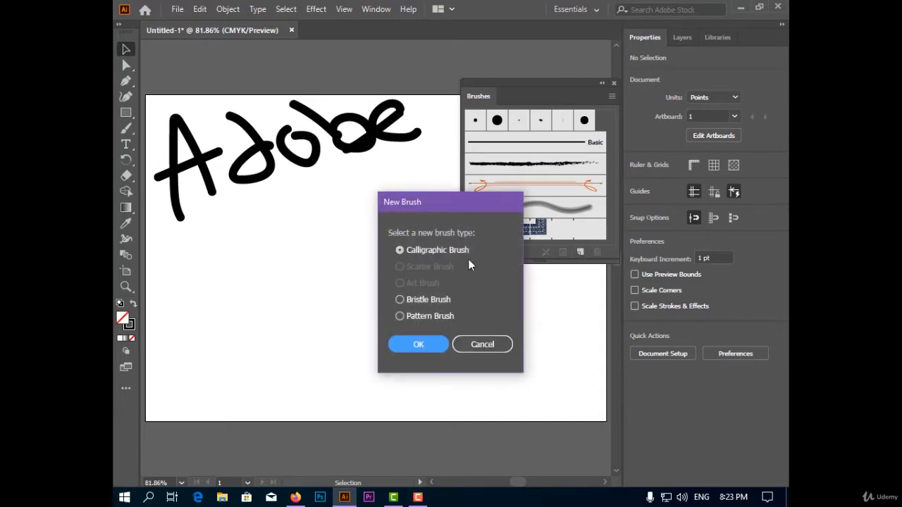
{"action": "left_click", "coordinate": [442, 344]}
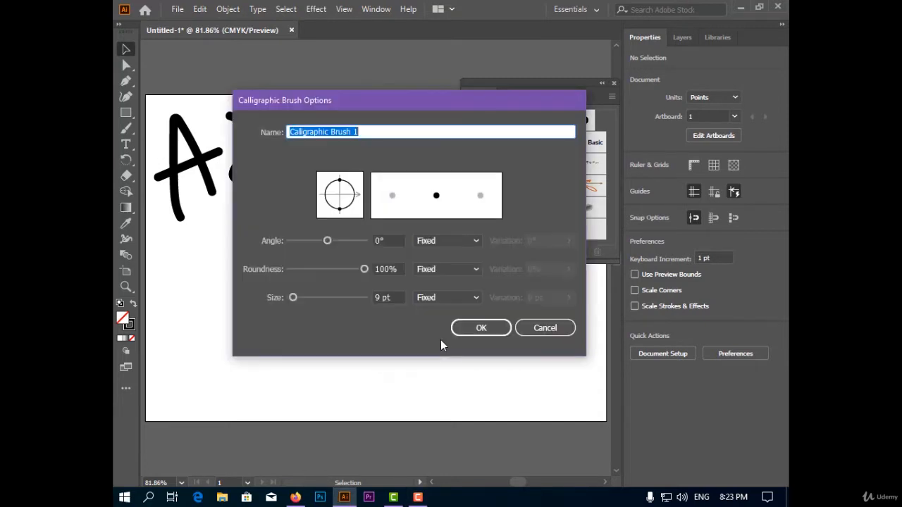
{"action": "left_click_drag", "start_coordinate": [400, 101], "coordinate": [430, 88]}
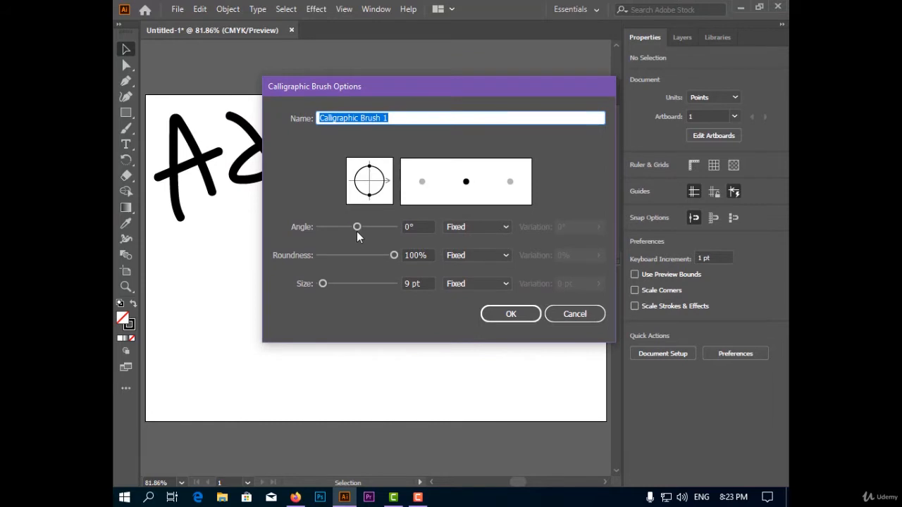
{"action": "mouse_move", "coordinate": [356, 231]}
{"action": "left_mouse_down"}
{"action": "mouse_move", "coordinate": [376, 227]}
{"action": "mouse_move", "coordinate": [389, 255]}
{"action": "mouse_move", "coordinate": [333, 261]}
{"action": "mouse_move", "coordinate": [327, 283]}
{"action": "left_mouse_up"}
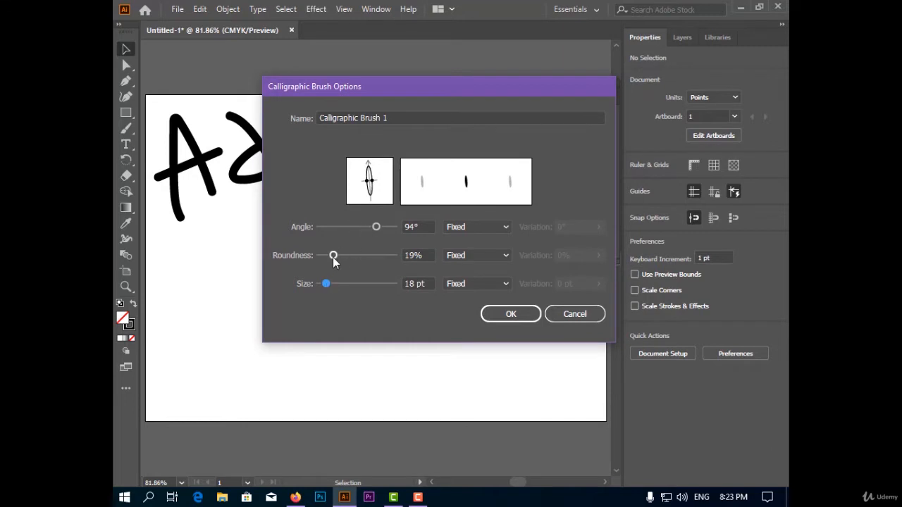
{"action": "left_click_drag", "start_coordinate": [375, 227], "coordinate": [378, 227]}
{"action": "left_click", "coordinate": [510, 314]}
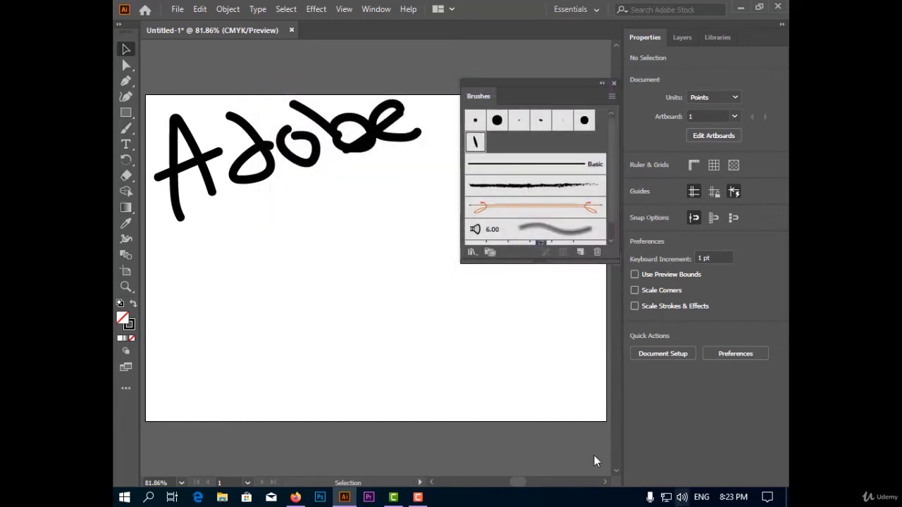
Hand-letter "Adobe" again below the first word, using the new calligraphic brush
{"action": "left_click", "coordinate": [127, 129]}
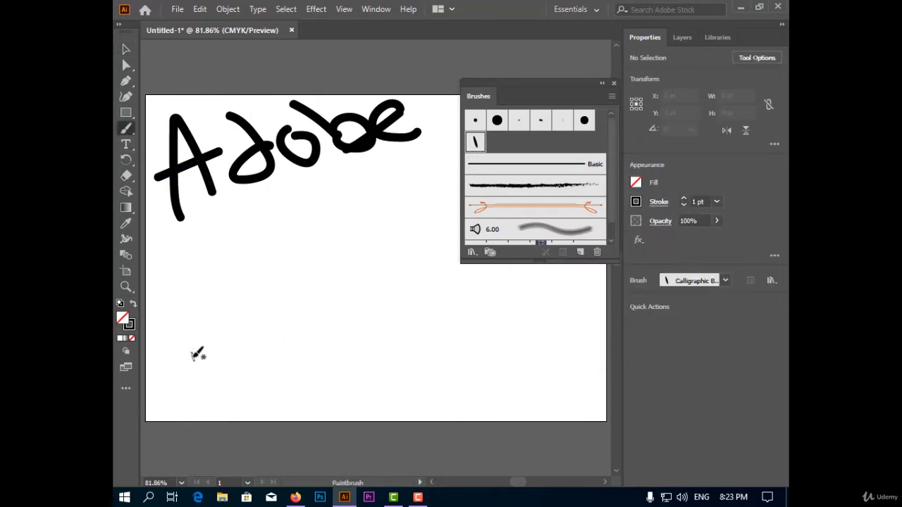
{"action": "mouse_move", "coordinate": [192, 359]}
{"action": "left_mouse_down"}
{"action": "mouse_move", "coordinate": [208, 277]}
{"action": "mouse_move", "coordinate": [227, 324]}
{"action": "left_mouse_up"}
{"action": "mouse_move", "coordinate": [150, 303]}
{"action": "left_mouse_down"}
{"action": "mouse_move", "coordinate": [197, 301]}
{"action": "mouse_move", "coordinate": [286, 266]}
{"action": "left_mouse_up"}
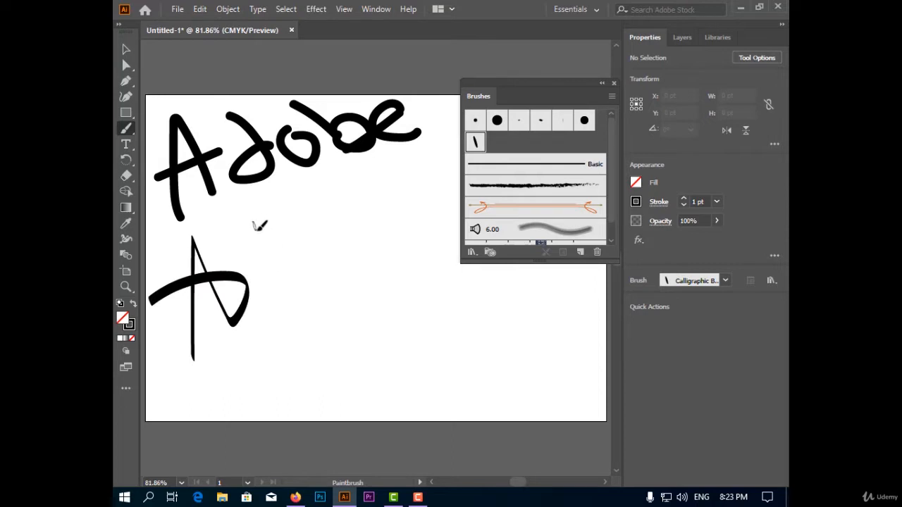
{"action": "mouse_move", "coordinate": [254, 222]}
{"action": "left_mouse_down"}
{"action": "mouse_move", "coordinate": [281, 330]}
{"action": "mouse_move", "coordinate": [285, 269]}
{"action": "mouse_move", "coordinate": [329, 286]}
{"action": "mouse_move", "coordinate": [325, 260]}
{"action": "left_mouse_up"}
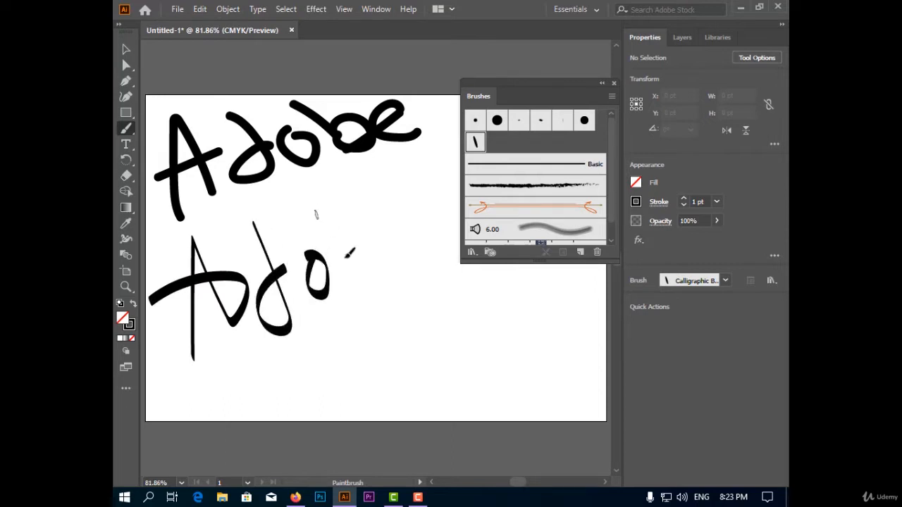
{"action": "mouse_move", "coordinate": [315, 210]}
{"action": "left_mouse_down"}
{"action": "mouse_move", "coordinate": [373, 254]}
{"action": "mouse_move", "coordinate": [398, 211]}
{"action": "mouse_move", "coordinate": [451, 243]}
{"action": "left_mouse_up"}
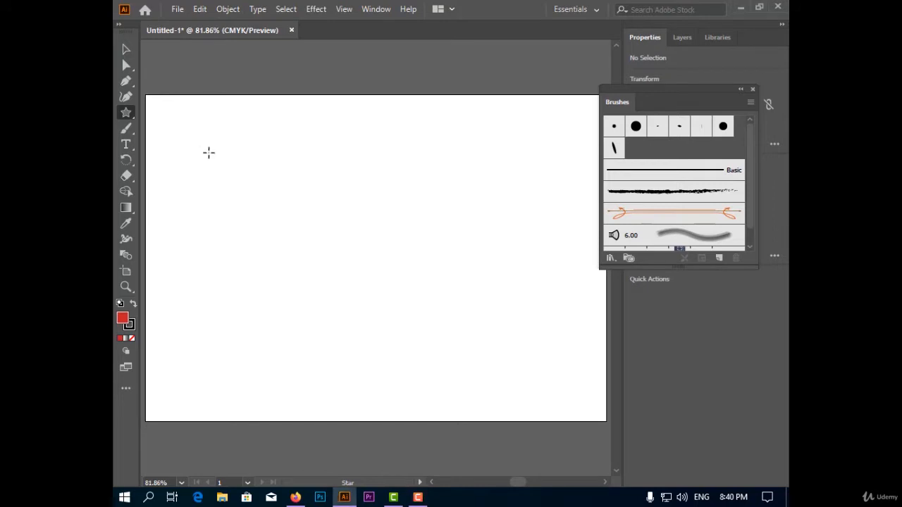
Draw a red five-pointed star, scale it down to a small size and move it to the artboard's upper middle
{"action": "left_click_drag", "start_coordinate": [204, 147], "coordinate": [269, 185]}
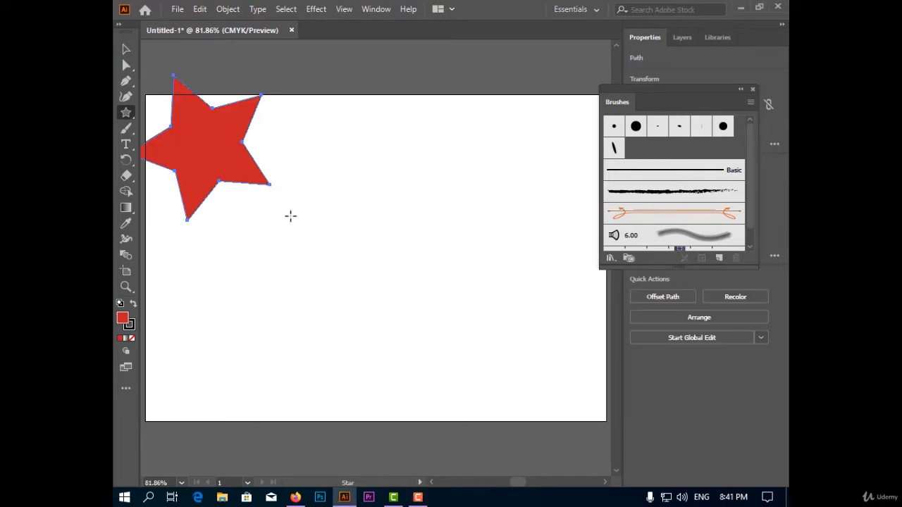
{"action": "key", "text": "v"}
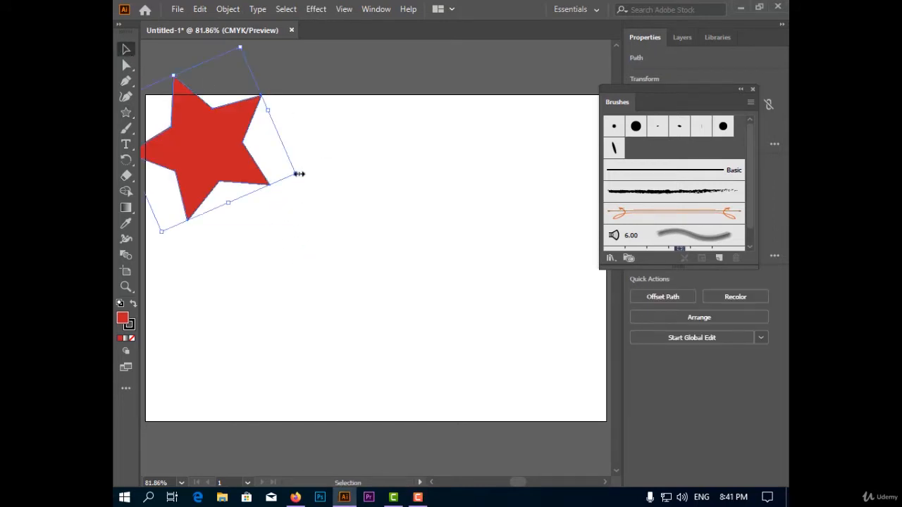
{"action": "left_click_drag", "start_coordinate": [298, 175], "coordinate": [215, 162]}
{"action": "mouse_move", "coordinate": [190, 151]}
{"action": "left_mouse_down"}
{"action": "mouse_move", "coordinate": [287, 174]}
{"action": "mouse_move", "coordinate": [313, 184]}
{"action": "mouse_move", "coordinate": [275, 177]}
{"action": "mouse_move", "coordinate": [357, 210]}
{"action": "left_mouse_up"}
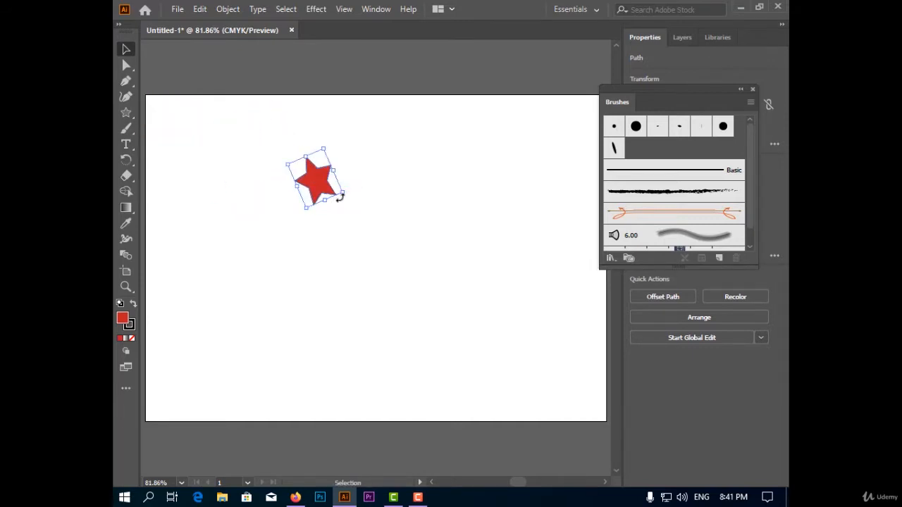
Create a Scatter Brush from the selected red star, with fixed 100% size and spacing and no colorization
{"action": "left_click", "coordinate": [719, 258]}
{"action": "left_click_drag", "start_coordinate": [465, 198], "coordinate": [539, 117]}
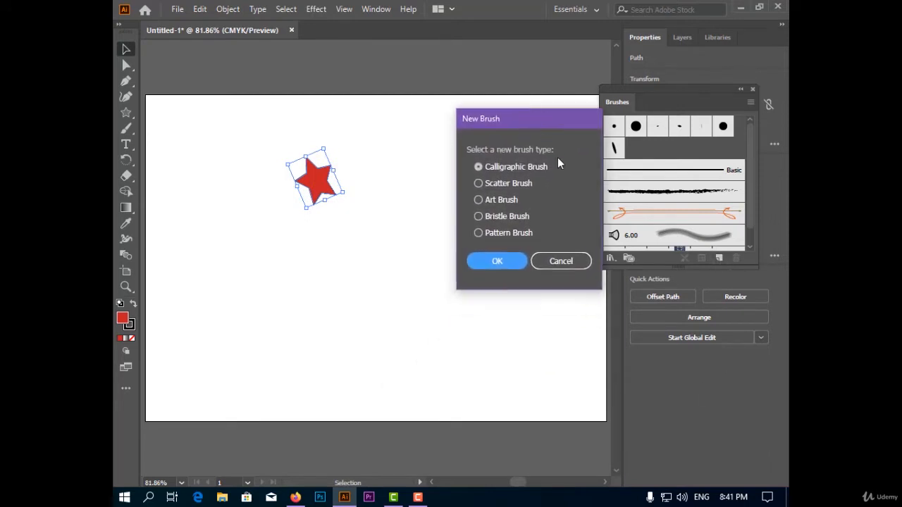
{"action": "left_click", "coordinate": [501, 184]}
{"action": "left_click", "coordinate": [513, 262]}
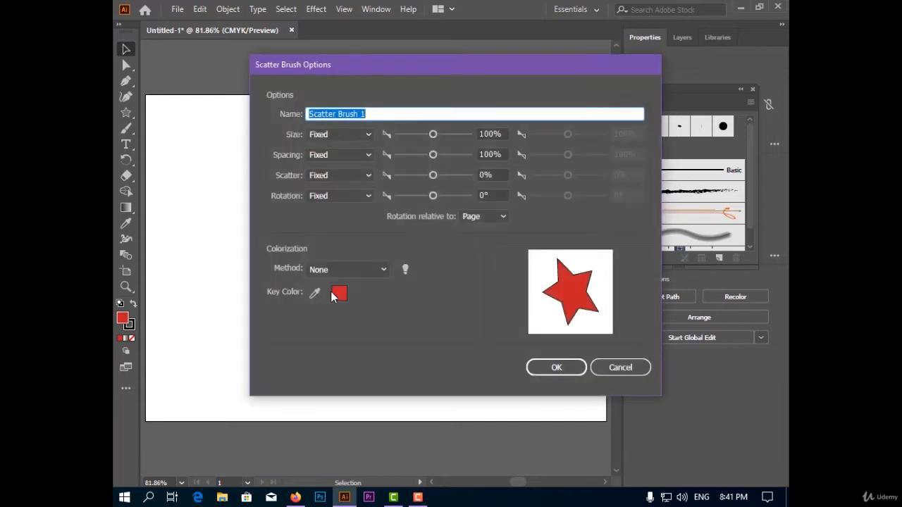
{"action": "left_click_drag", "start_coordinate": [404, 68], "coordinate": [394, 91]}
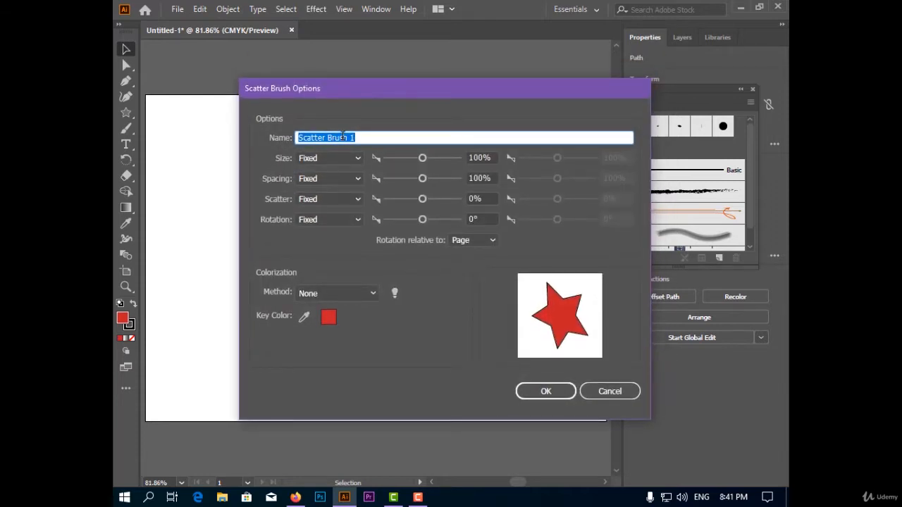
{"action": "left_click", "coordinate": [316, 160]}
{"action": "left_click", "coordinate": [479, 292]}
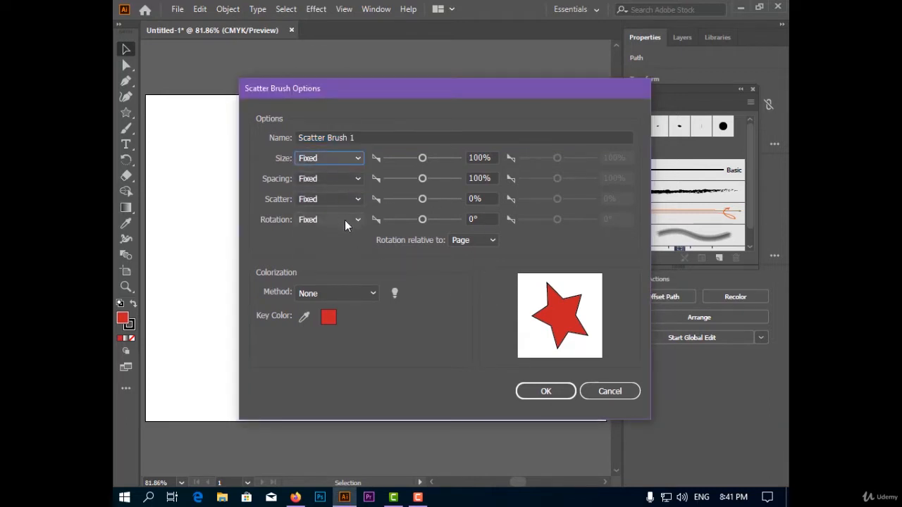
{"action": "left_click", "coordinate": [553, 394]}
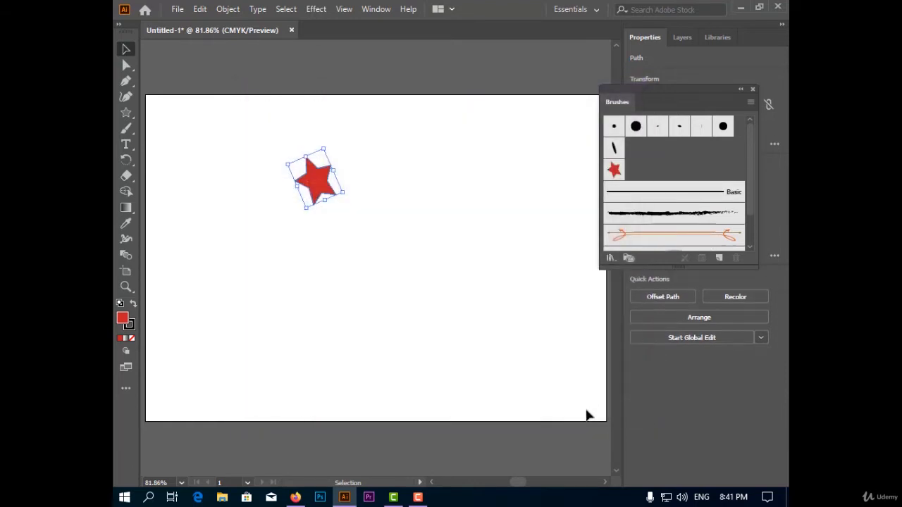
Paint a curved stroke from the artboard's upper right to its lower left with the star scatter brush
{"action": "left_click", "coordinate": [126, 128]}
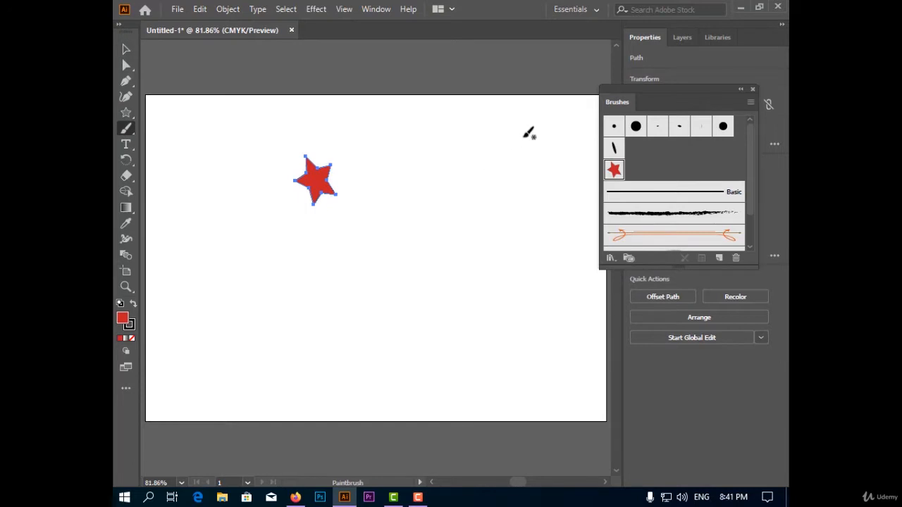
{"action": "mouse_move", "coordinate": [526, 136]}
{"action": "left_mouse_down"}
{"action": "mouse_move", "coordinate": [458, 191]}
{"action": "mouse_move", "coordinate": [390, 288]}
{"action": "mouse_move", "coordinate": [280, 342]}
{"action": "mouse_move", "coordinate": [211, 357]}
{"action": "left_mouse_up"}
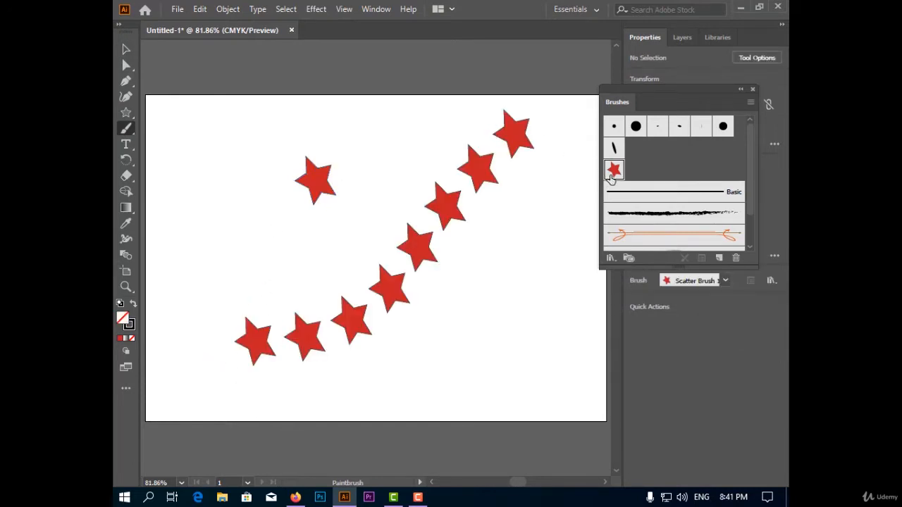
Edit the star scatter brush with preview on, setting its size to Random between 66% and 180%
{"action": "double_click", "coordinate": [613, 169]}
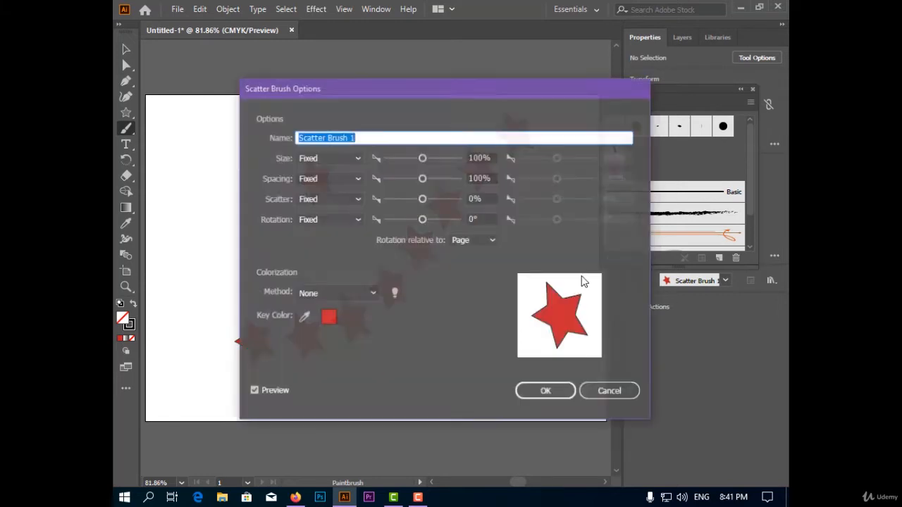
{"action": "left_click_drag", "start_coordinate": [389, 91], "coordinate": [595, 41]}
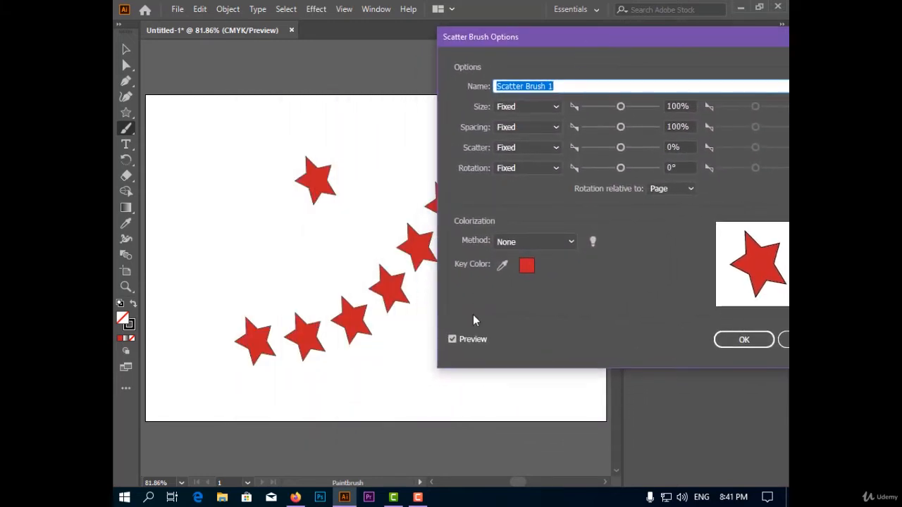
{"action": "left_click", "coordinate": [607, 25]}
{"action": "mouse_move", "coordinate": [581, 45]}
{"action": "left_mouse_down"}
{"action": "mouse_move", "coordinate": [516, 112]}
{"action": "mouse_move", "coordinate": [380, 285]}
{"action": "mouse_move", "coordinate": [347, 310]}
{"action": "left_mouse_up"}
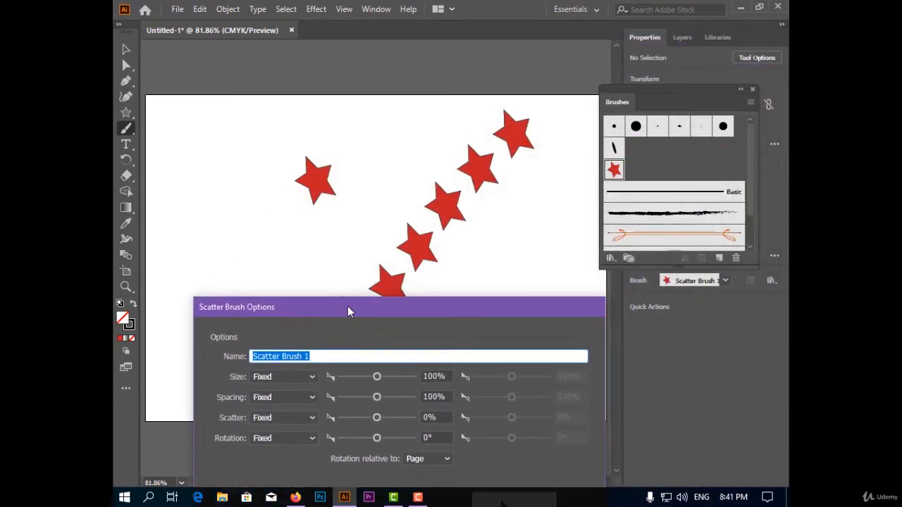
{"action": "mouse_move", "coordinate": [382, 378]}
{"action": "left_mouse_down"}
{"action": "mouse_move", "coordinate": [390, 380]}
{"action": "mouse_move", "coordinate": [378, 387]}
{"action": "left_mouse_up"}
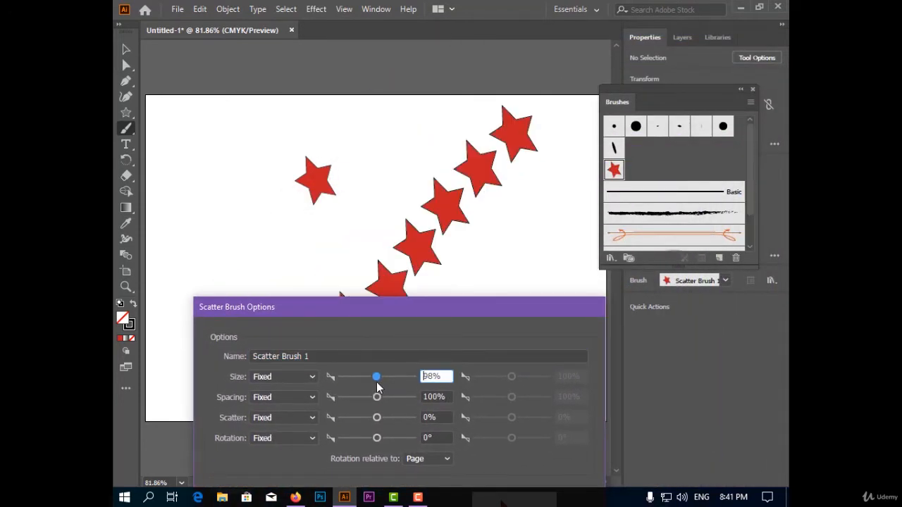
{"action": "left_click", "coordinate": [310, 377]}
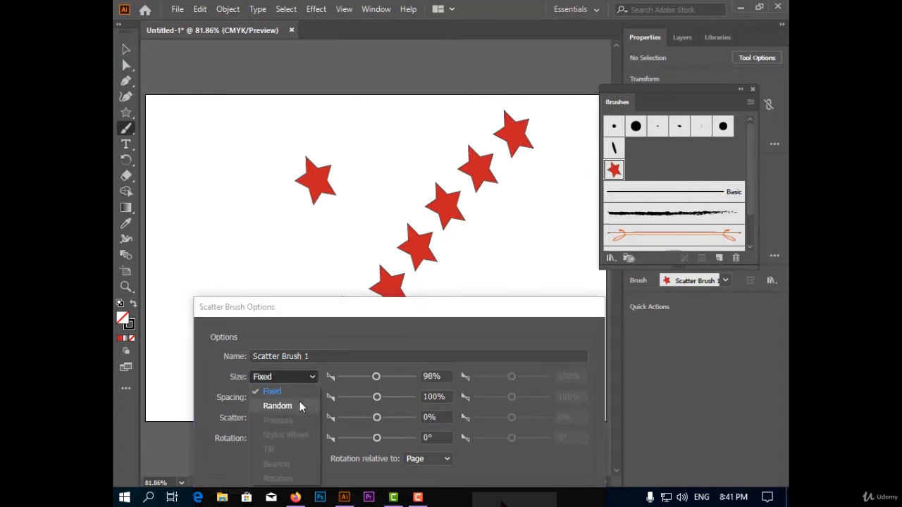
{"action": "left_click", "coordinate": [298, 403]}
{"action": "left_click_drag", "start_coordinate": [511, 377], "coordinate": [498, 378]}
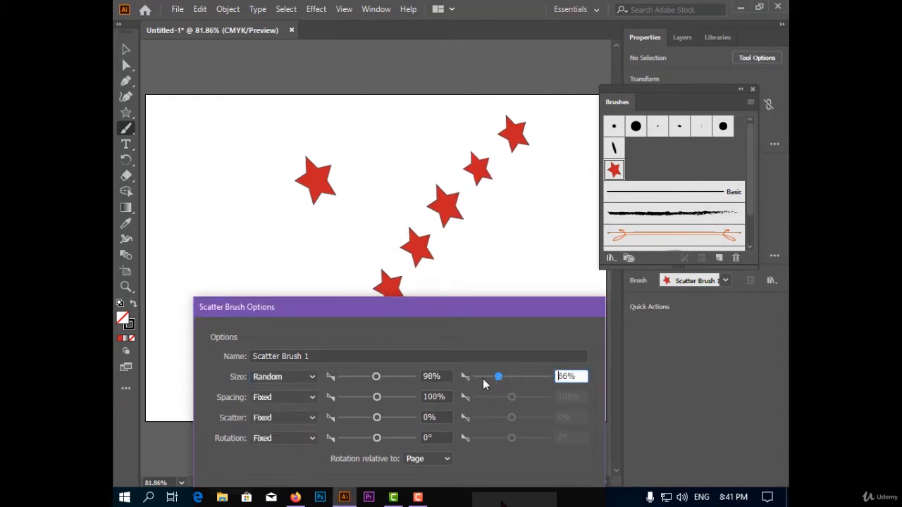
{"action": "left_click_drag", "start_coordinate": [377, 378], "coordinate": [381, 378]}
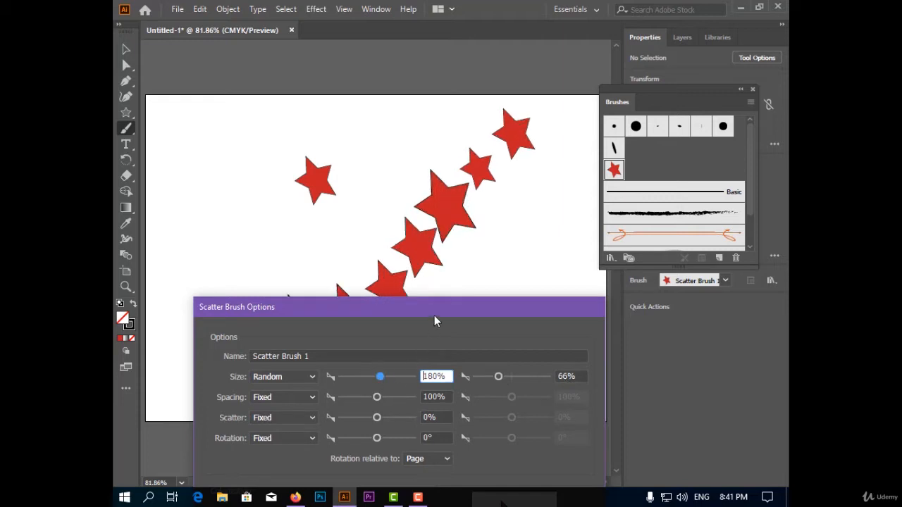
Set the star scatter brush's spacing to Random, with a first value of 65% and the second value raised slightly above 100%
{"action": "mouse_move", "coordinate": [452, 309]}
{"action": "left_mouse_down"}
{"action": "mouse_move", "coordinate": [643, 190]}
{"action": "mouse_move", "coordinate": [705, 81]}
{"action": "left_mouse_up"}
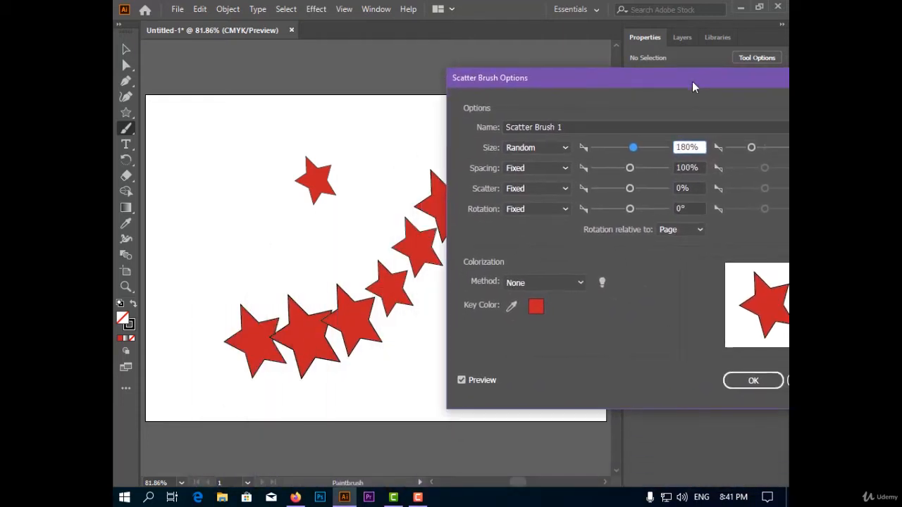
{"action": "left_click", "coordinate": [561, 169]}
{"action": "left_click", "coordinate": [631, 166]}
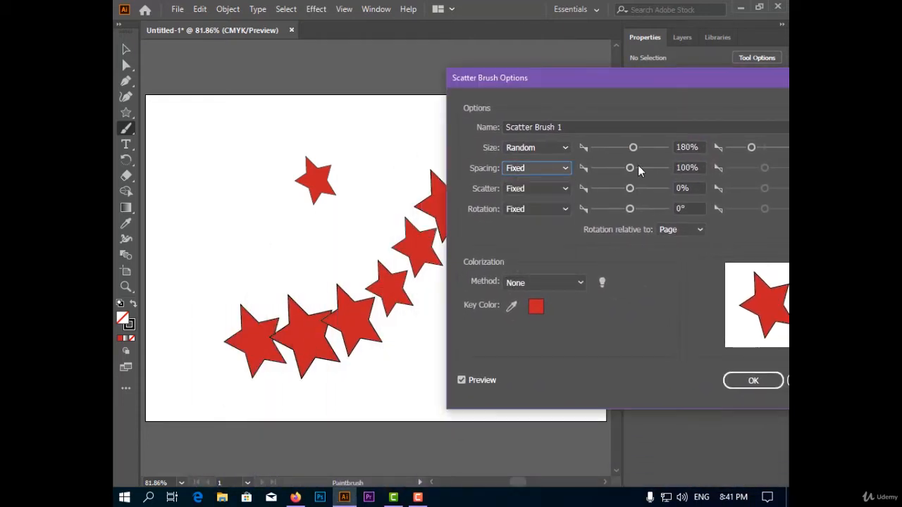
{"action": "left_click", "coordinate": [630, 168]}
{"action": "left_click_drag", "start_coordinate": [635, 172], "coordinate": [631, 172]}
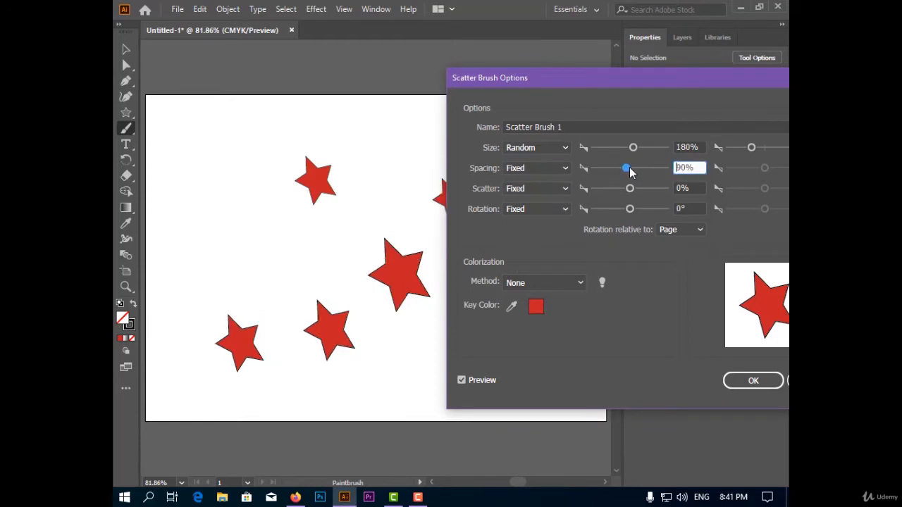
{"action": "left_click", "coordinate": [563, 169]}
{"action": "left_click", "coordinate": [562, 197]}
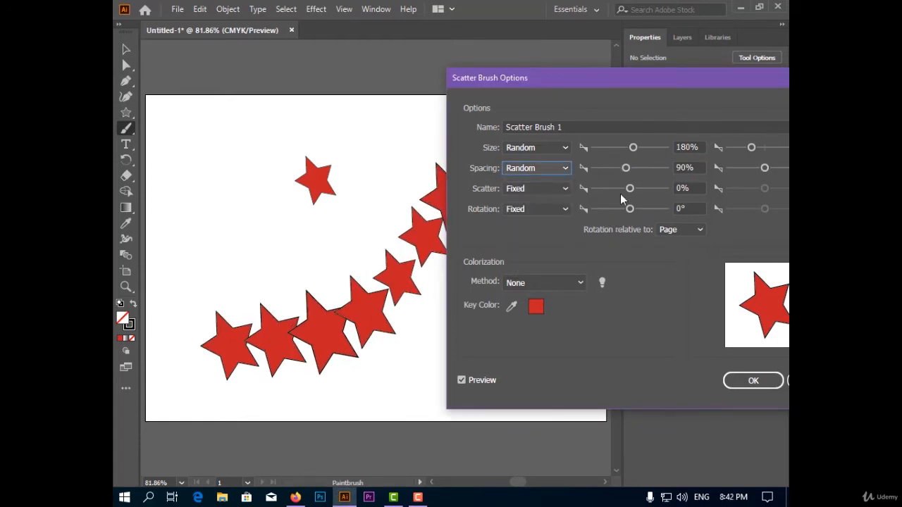
{"action": "left_click", "coordinate": [632, 169]}
{"action": "left_click_drag", "start_coordinate": [645, 174], "coordinate": [615, 172]}
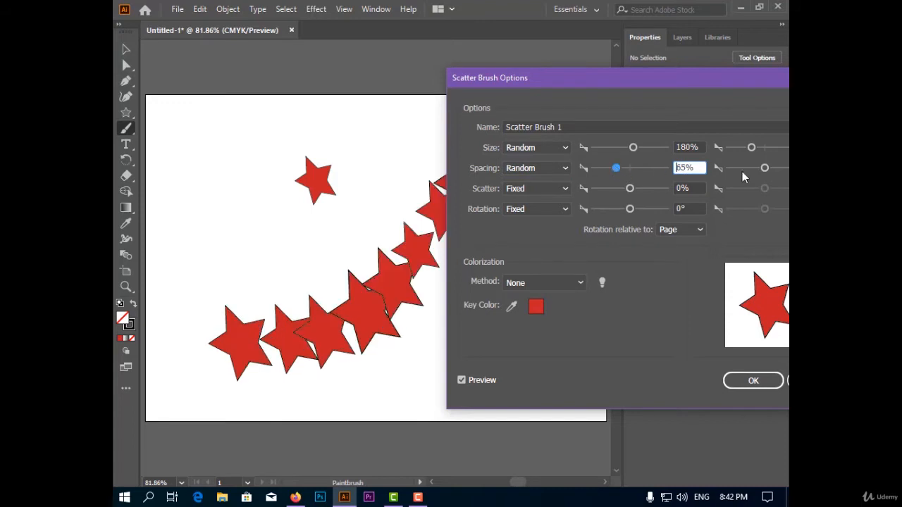
{"action": "left_click", "coordinate": [764, 169]}
{"action": "mouse_move", "coordinate": [764, 170]}
{"action": "left_mouse_down"}
{"action": "mouse_move", "coordinate": [756, 171]}
{"action": "mouse_move", "coordinate": [763, 168]}
{"action": "left_mouse_up"}
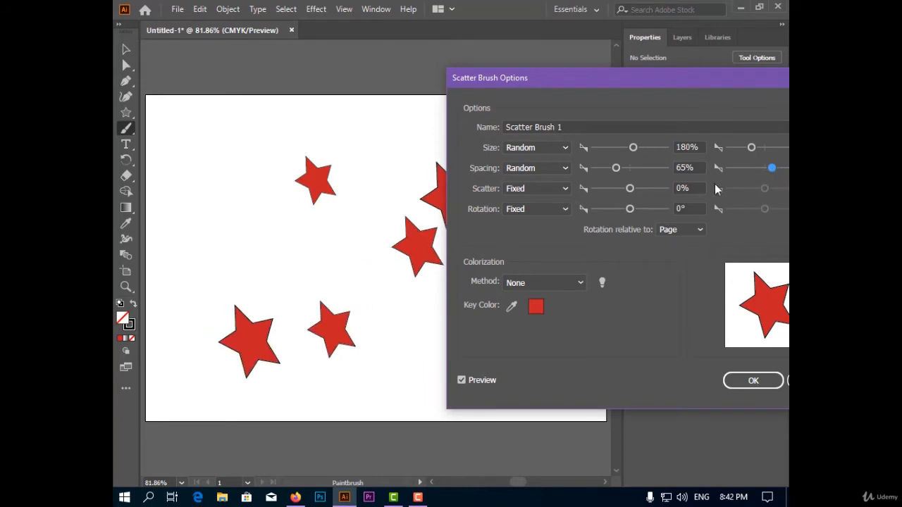
Set the star brush's scatter to Random, with a first value of -222% and the second value raised slightly above 0%
{"action": "left_click", "coordinate": [564, 189]}
{"action": "left_click", "coordinate": [559, 216]}
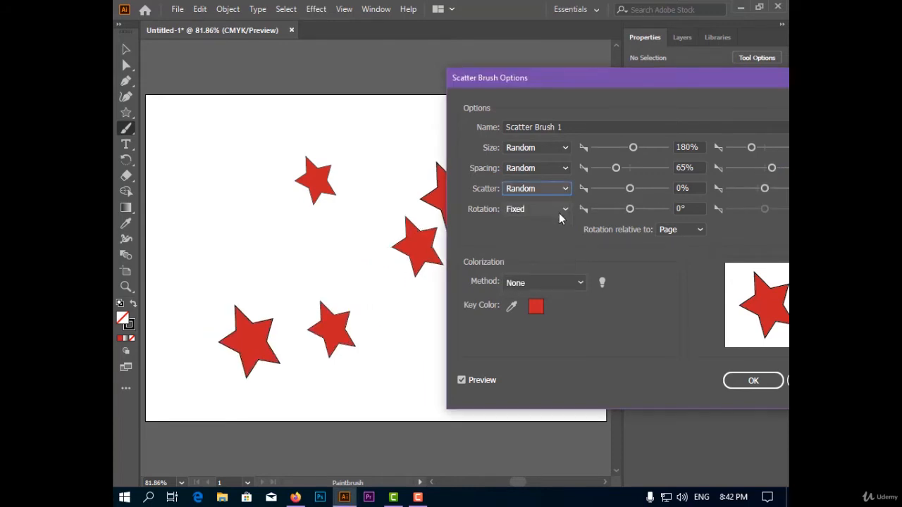
{"action": "mouse_move", "coordinate": [630, 188]}
{"action": "left_mouse_down"}
{"action": "mouse_move", "coordinate": [638, 189]}
{"action": "mouse_move", "coordinate": [622, 196]}
{"action": "left_mouse_up"}
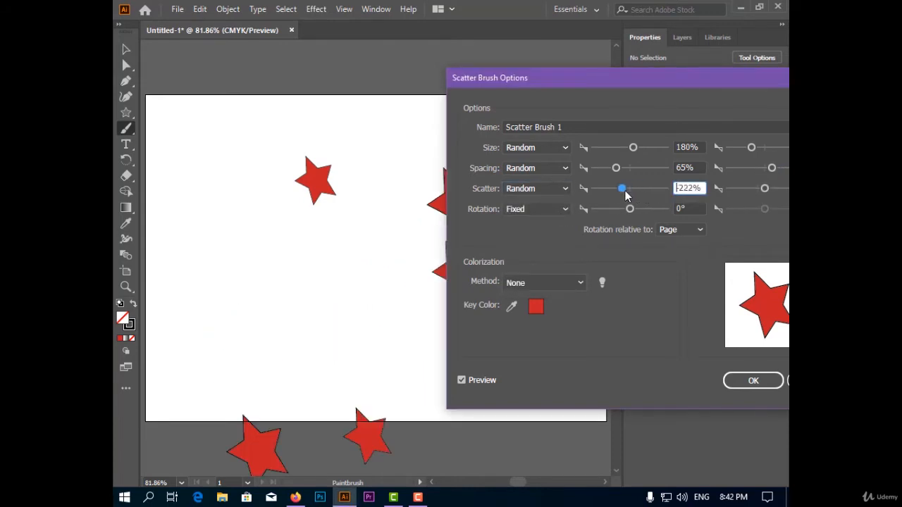
{"action": "mouse_move", "coordinate": [764, 196]}
{"action": "left_mouse_down"}
{"action": "mouse_move", "coordinate": [779, 196]}
{"action": "mouse_move", "coordinate": [755, 195]}
{"action": "mouse_move", "coordinate": [767, 198]}
{"action": "left_mouse_up"}
Set the star brush's rotation to Random, with a first value of 80° and a larger second value
{"action": "left_click", "coordinate": [565, 209]}
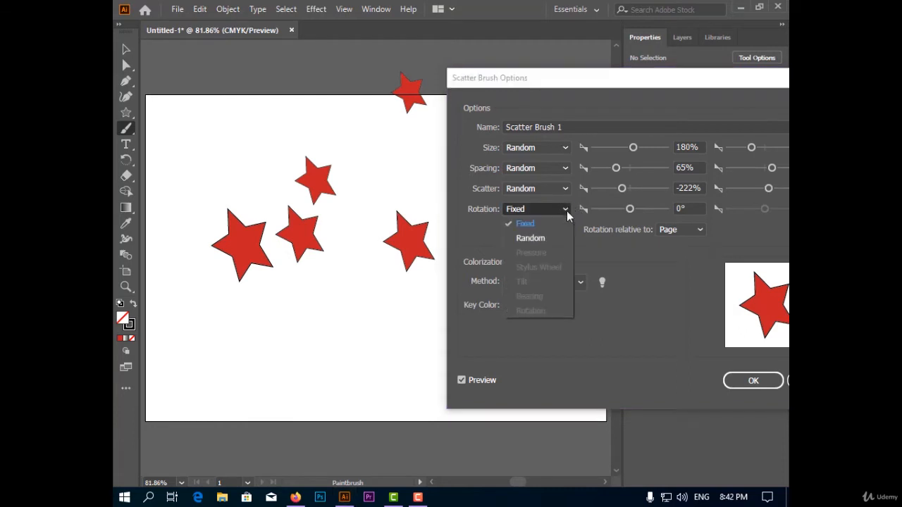
{"action": "left_click", "coordinate": [560, 235]}
{"action": "left_click_drag", "start_coordinate": [630, 208], "coordinate": [646, 209]}
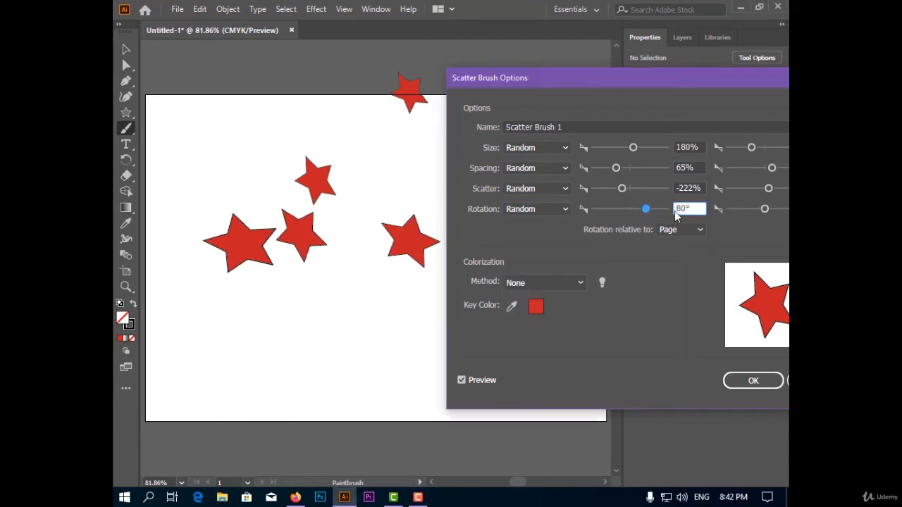
{"action": "left_click_drag", "start_coordinate": [765, 208], "coordinate": [780, 209]}
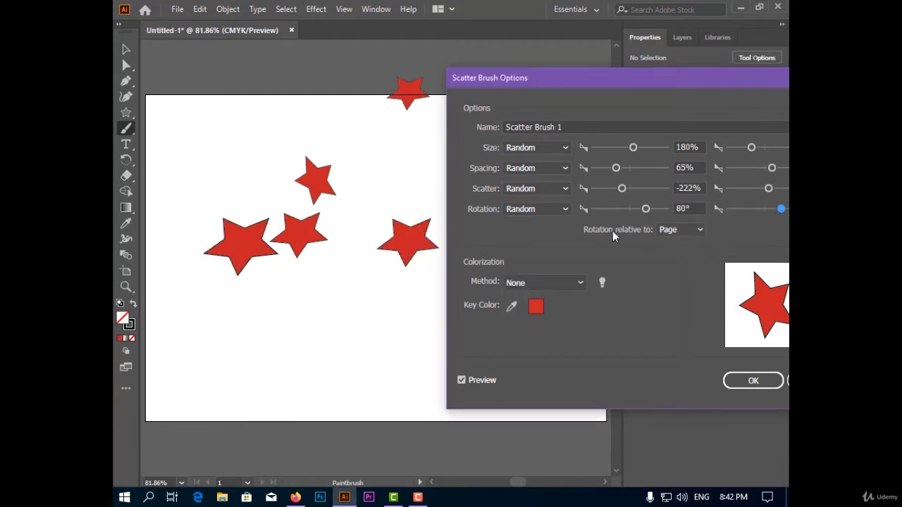
Make the star brush's rotation relative to Path and apply the brush changes to the existing strokes
{"action": "left_click", "coordinate": [680, 230]}
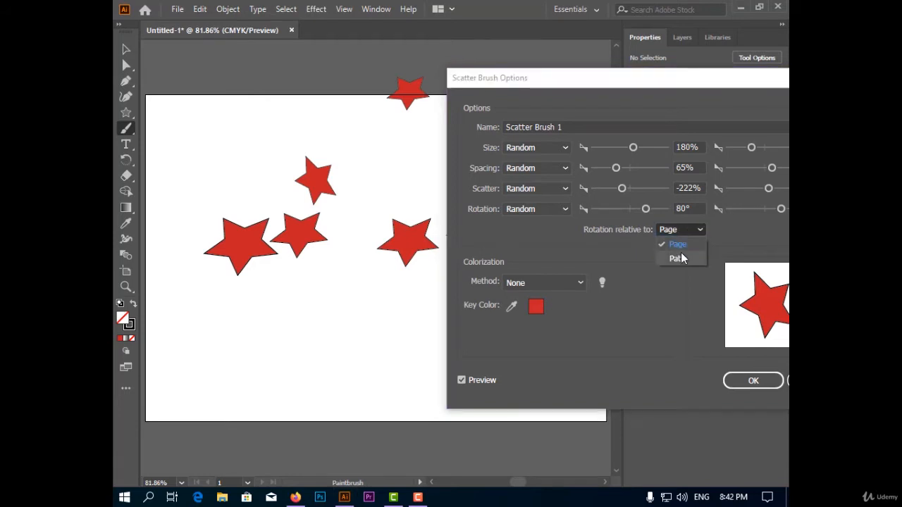
{"action": "left_click", "coordinate": [678, 258]}
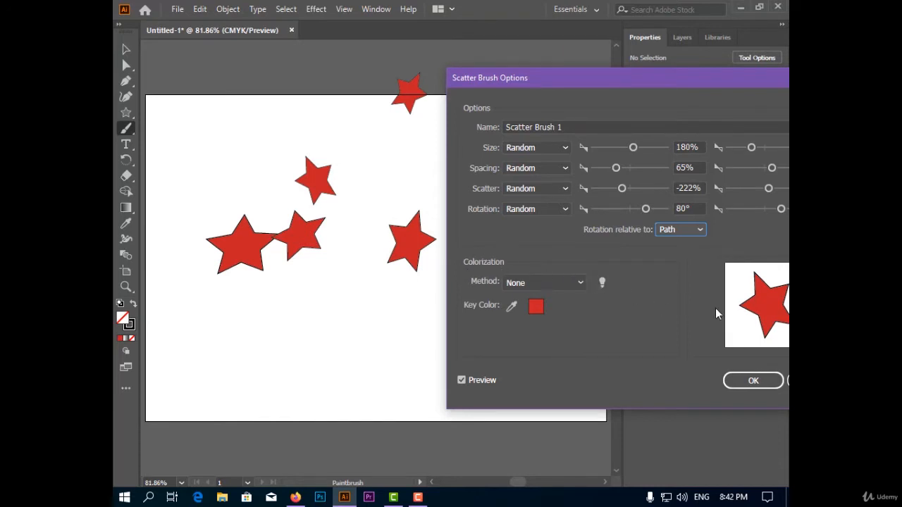
{"action": "left_click", "coordinate": [752, 381]}
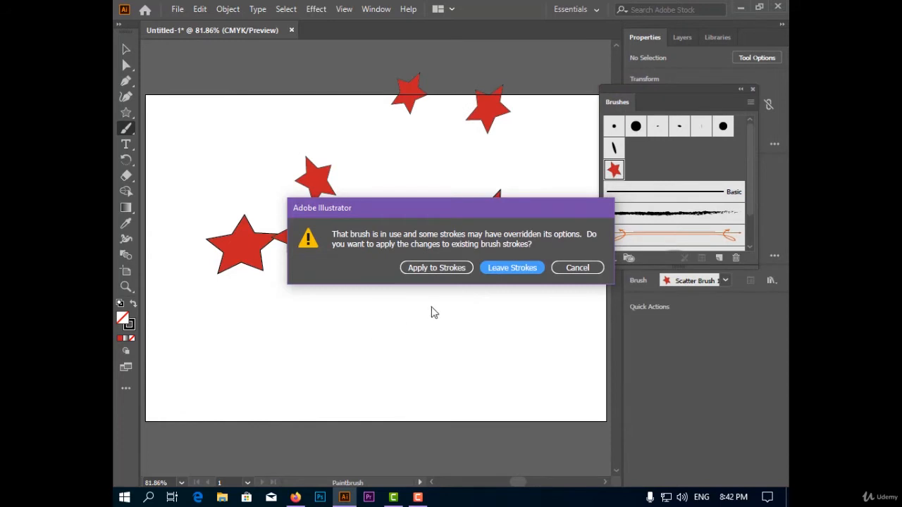
{"action": "left_click", "coordinate": [436, 267]}
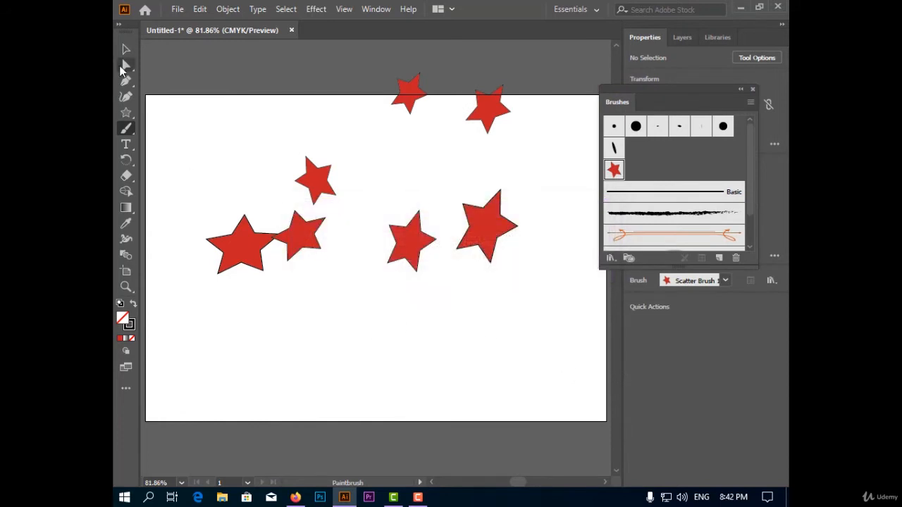
Move the star scatter stroke down until all its stars lie inside the artboard, and deselect it
{"action": "left_click", "coordinate": [126, 50]}
{"action": "left_click_drag", "start_coordinate": [416, 238], "coordinate": [417, 276]}
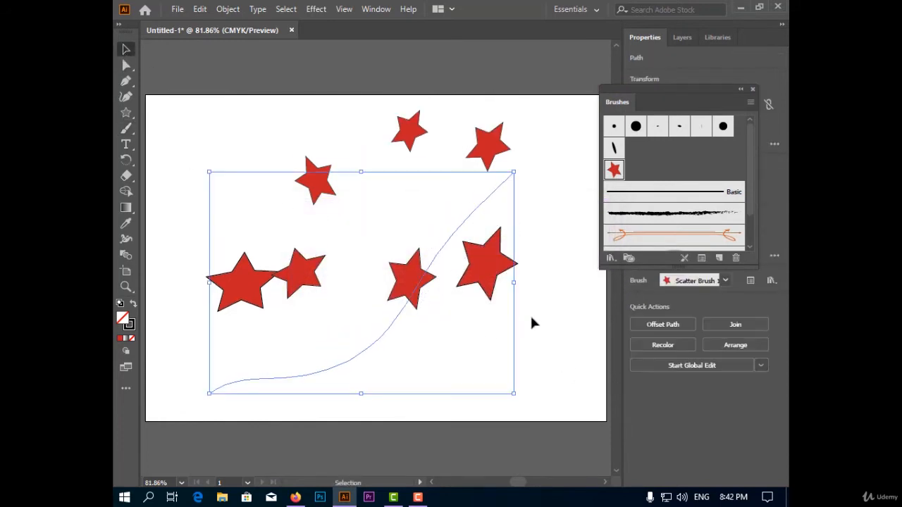
{"action": "left_click", "coordinate": [552, 327]}
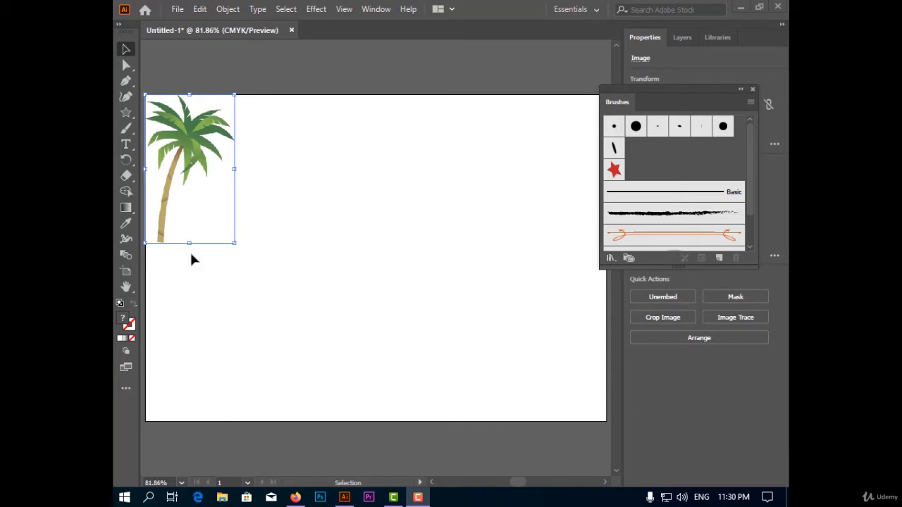
Create an Art Brush from the palm tree image, keeping Fixed 100% width, Stretch to Fit Stroke Length and no colorization
{"action": "left_click", "coordinate": [181, 166]}
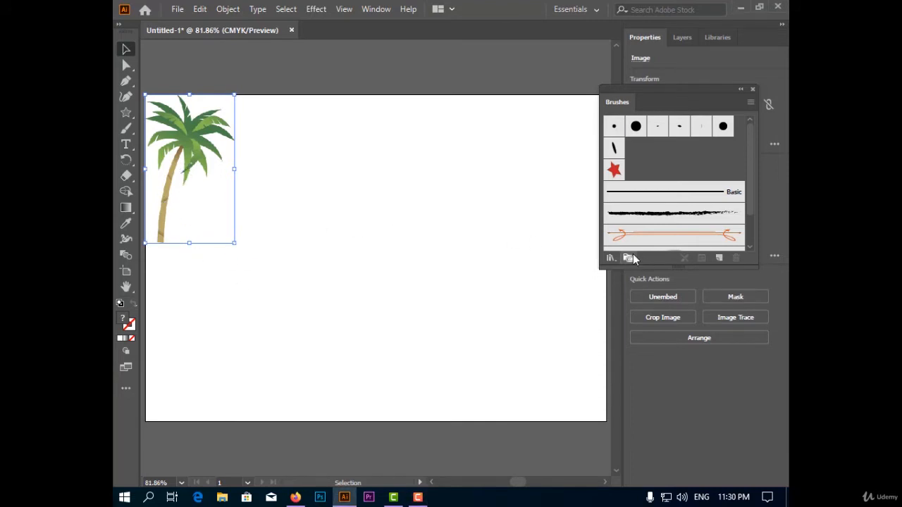
{"action": "left_click", "coordinate": [718, 257]}
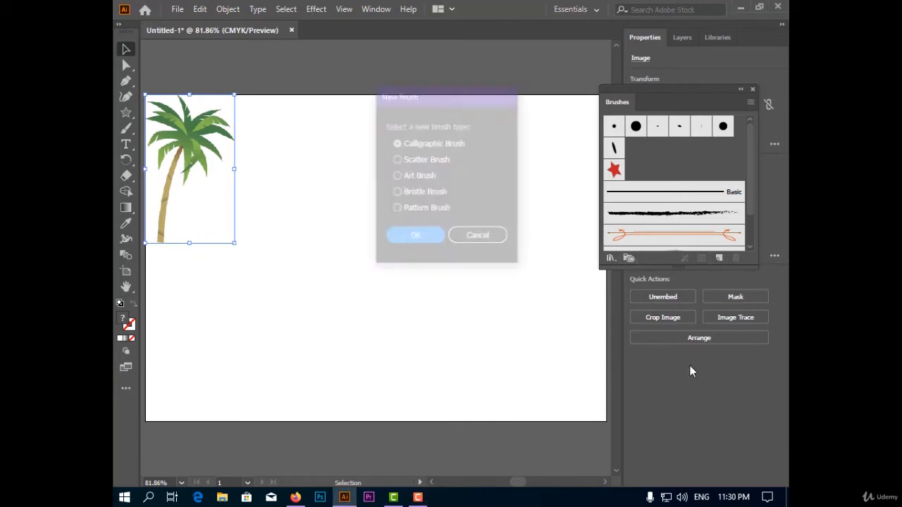
{"action": "left_click", "coordinate": [432, 177]}
{"action": "left_click", "coordinate": [423, 241]}
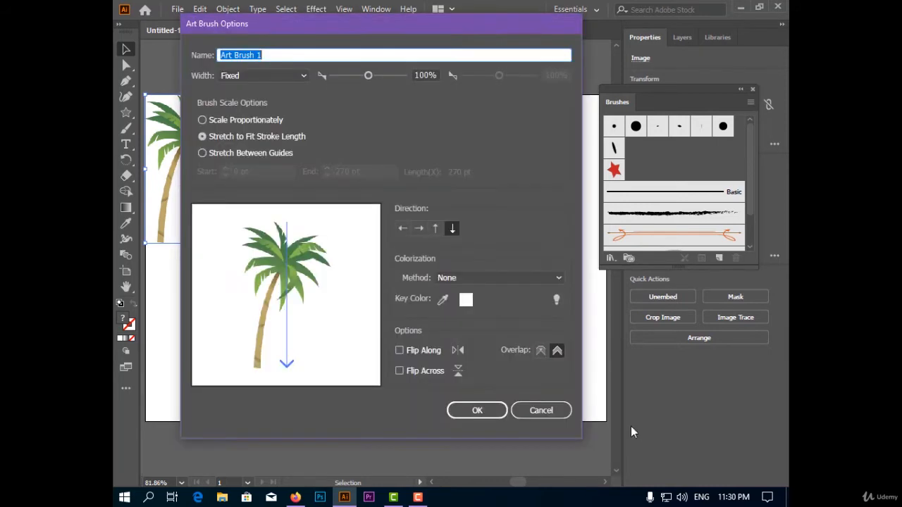
{"action": "left_click", "coordinate": [478, 411]}
Paint an S-shaped stroke from upper right to lower left with the palm tree art brush and move it left beside the original palm
{"action": "left_click", "coordinate": [126, 128]}
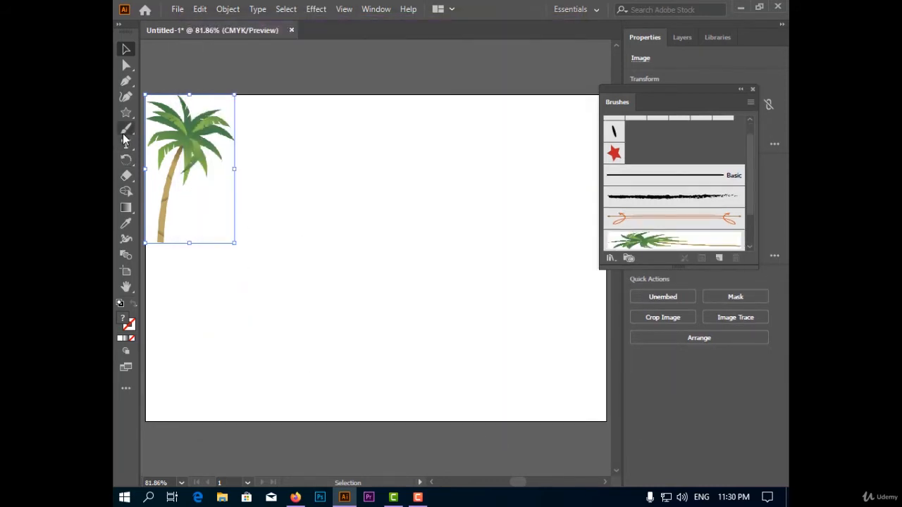
{"action": "mouse_move", "coordinate": [542, 143]}
{"action": "left_mouse_down"}
{"action": "mouse_move", "coordinate": [371, 253]}
{"action": "mouse_move", "coordinate": [289, 351]}
{"action": "left_mouse_up"}
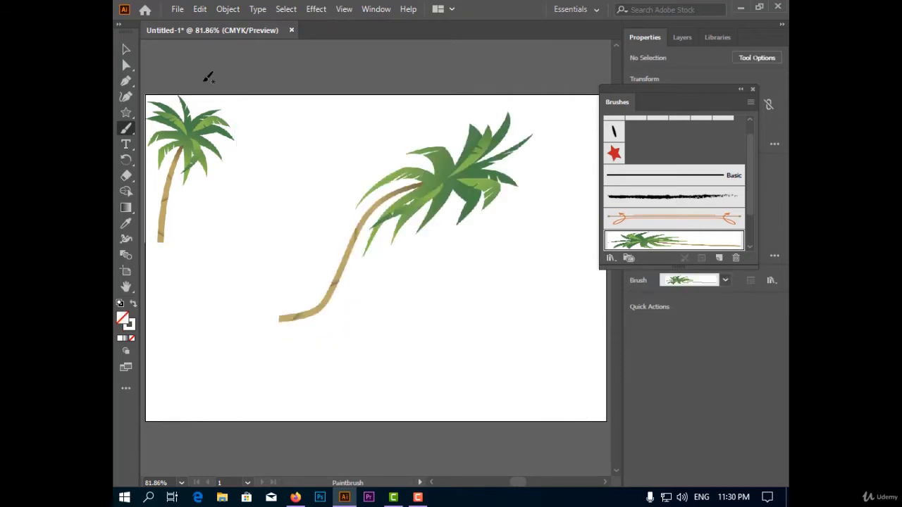
{"action": "left_click", "coordinate": [126, 51]}
{"action": "mouse_move", "coordinate": [416, 197]}
{"action": "left_mouse_down"}
{"action": "mouse_move", "coordinate": [281, 230]}
{"action": "mouse_move", "coordinate": [307, 210]}
{"action": "left_mouse_up"}
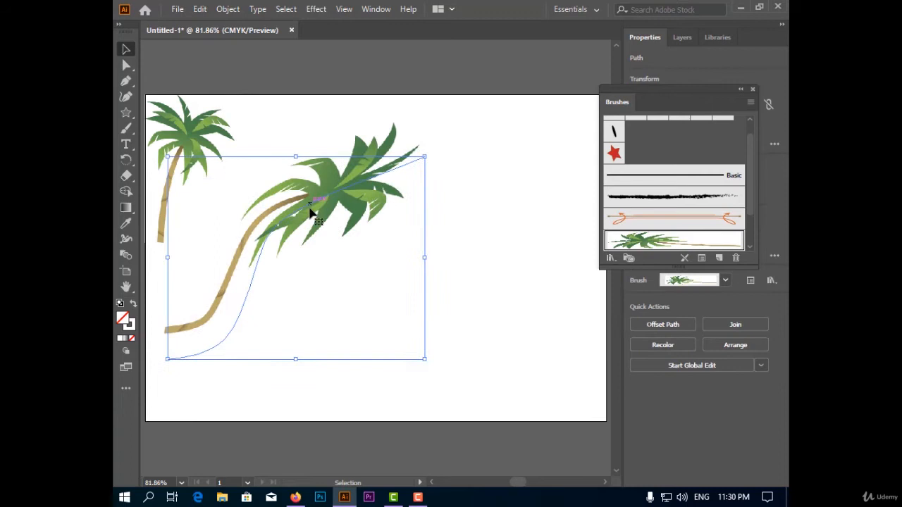
{"action": "left_click", "coordinate": [462, 246]}
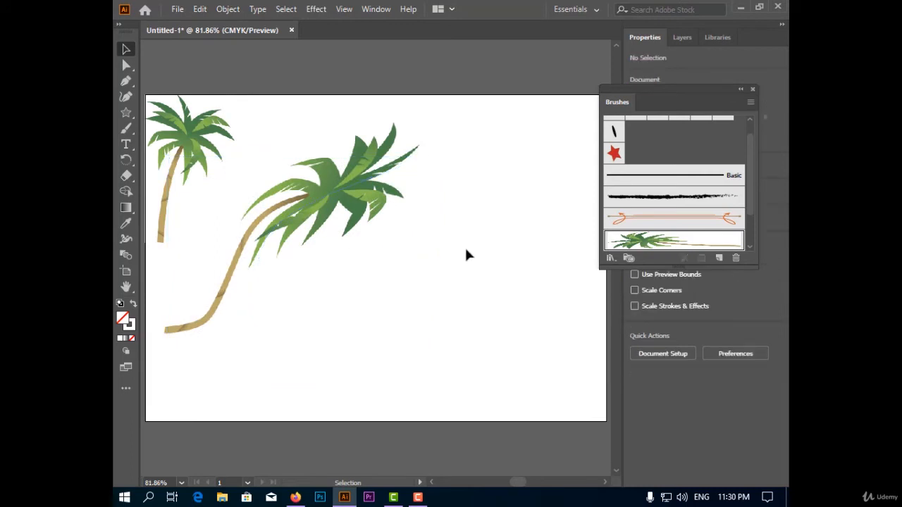
Edit the palm tree art brush with preview on, setting its width to Fixed at 52%
{"action": "double_click", "coordinate": [672, 242]}
{"action": "mouse_move", "coordinate": [305, 27]}
{"action": "left_mouse_down"}
{"action": "mouse_move", "coordinate": [598, 49]}
{"action": "mouse_move", "coordinate": [541, 24]}
{"action": "left_mouse_up"}
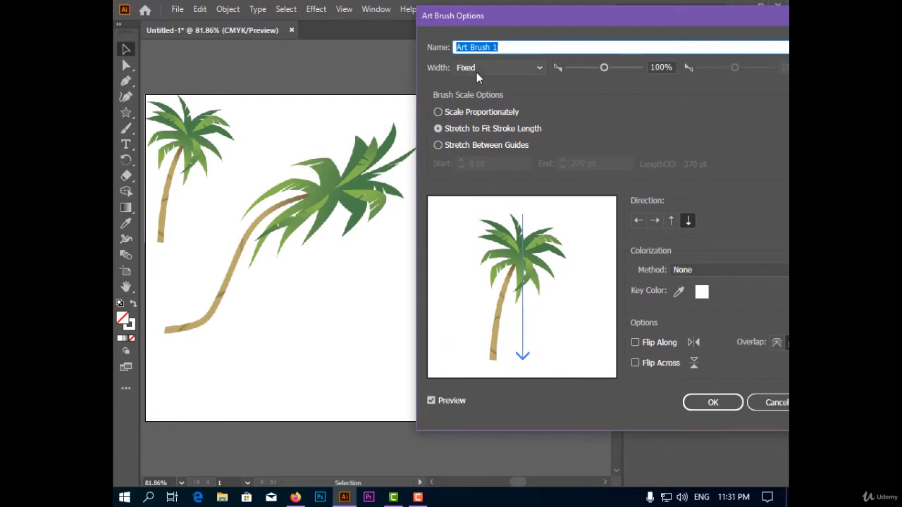
{"action": "left_click", "coordinate": [477, 68]}
{"action": "left_click", "coordinate": [481, 83]}
{"action": "left_click_drag", "start_coordinate": [603, 67], "coordinate": [613, 67]}
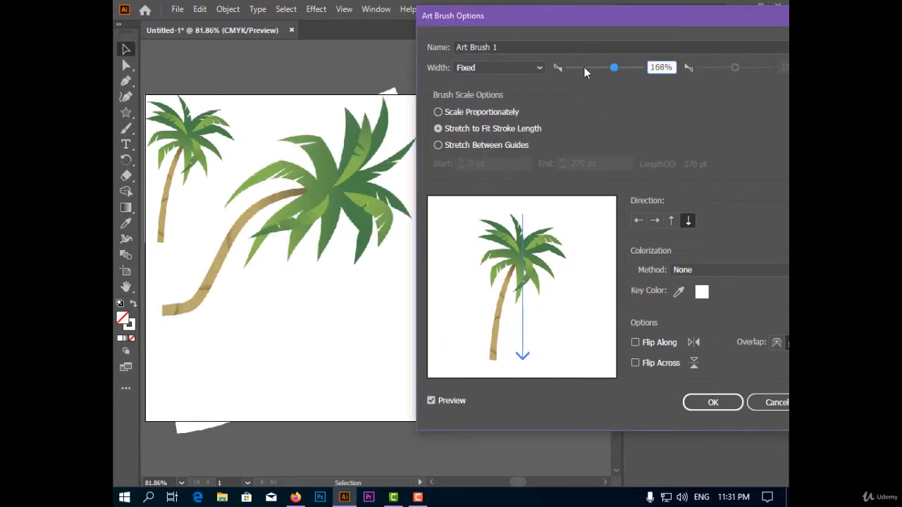
{"action": "left_click_drag", "start_coordinate": [613, 67], "coordinate": [586, 68]}
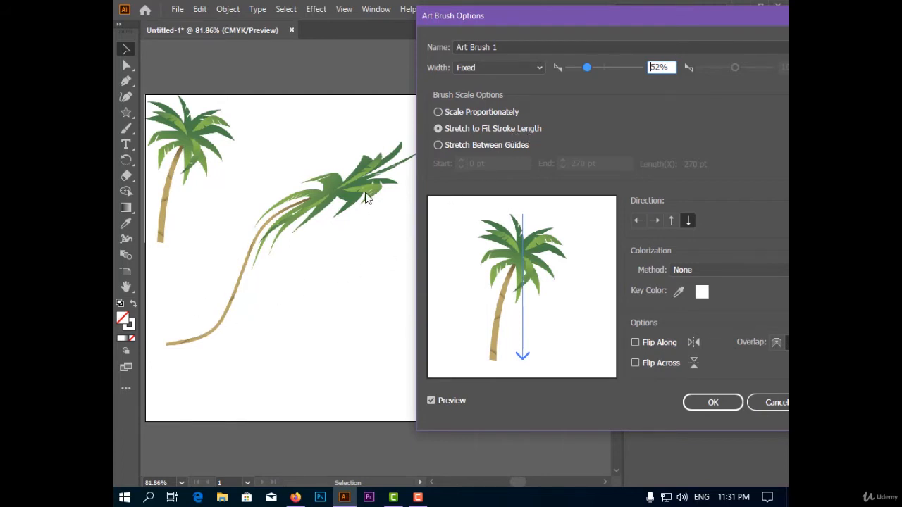
Set the palm brush to Stretch Between Guides from 185.081 pt to 270 pt on the trunk, and apply the changes to existing strokes
{"action": "left_click", "coordinate": [446, 144]}
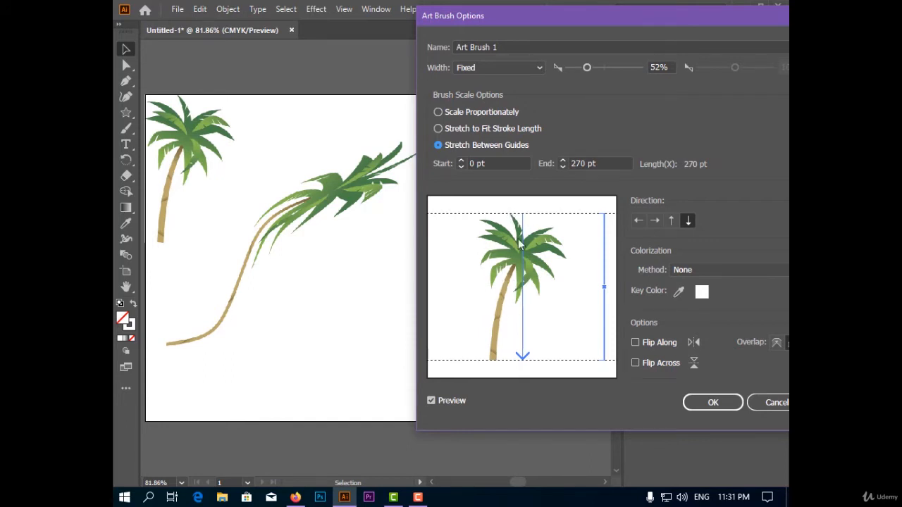
{"action": "mouse_move", "coordinate": [519, 214]}
{"action": "left_mouse_down"}
{"action": "mouse_move", "coordinate": [532, 315]}
{"action": "mouse_move", "coordinate": [497, 324]}
{"action": "left_mouse_up"}
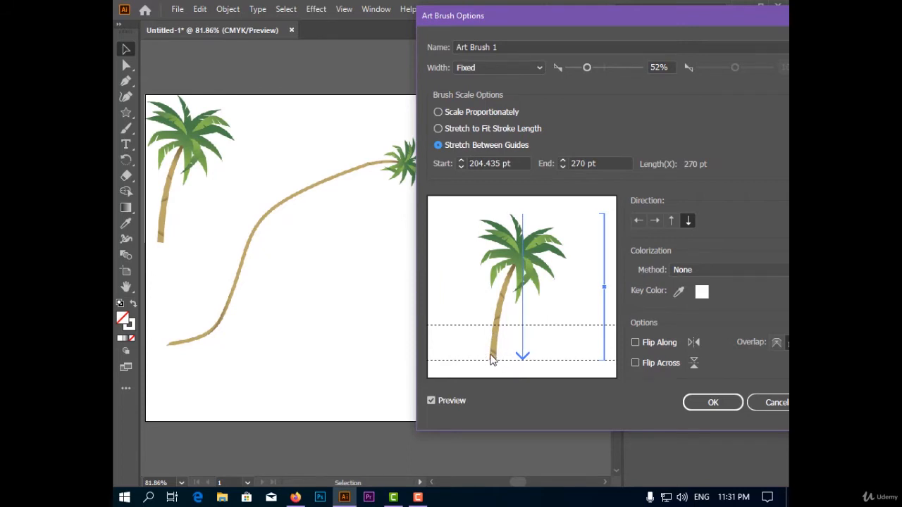
{"action": "left_click_drag", "start_coordinate": [506, 324], "coordinate": [505, 314]}
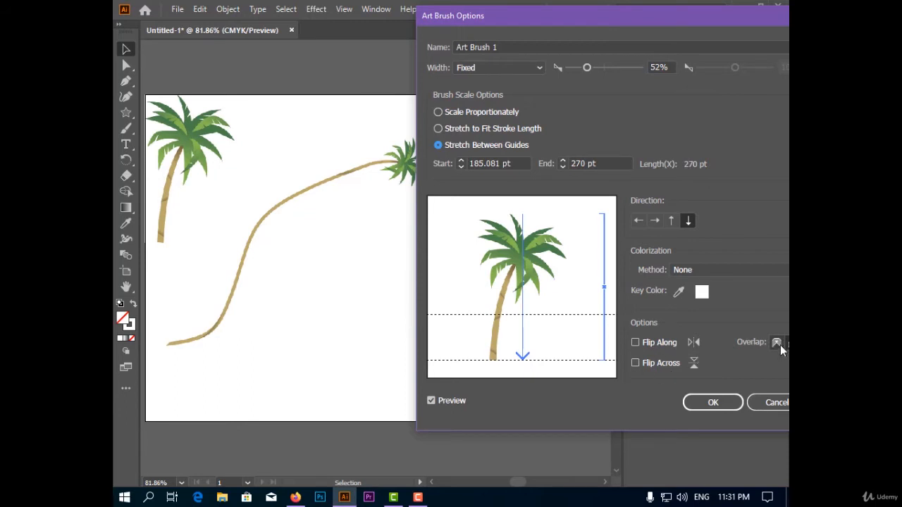
{"action": "left_click", "coordinate": [727, 405]}
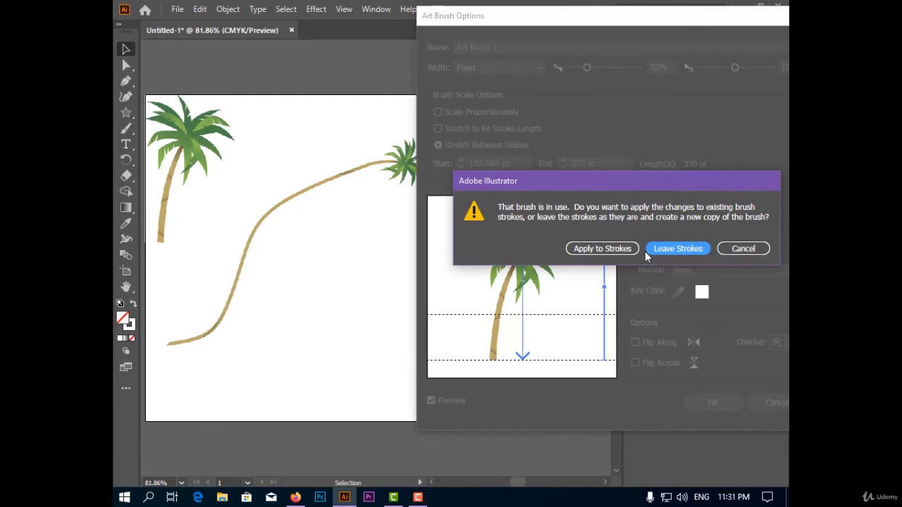
{"action": "left_click", "coordinate": [600, 248]}
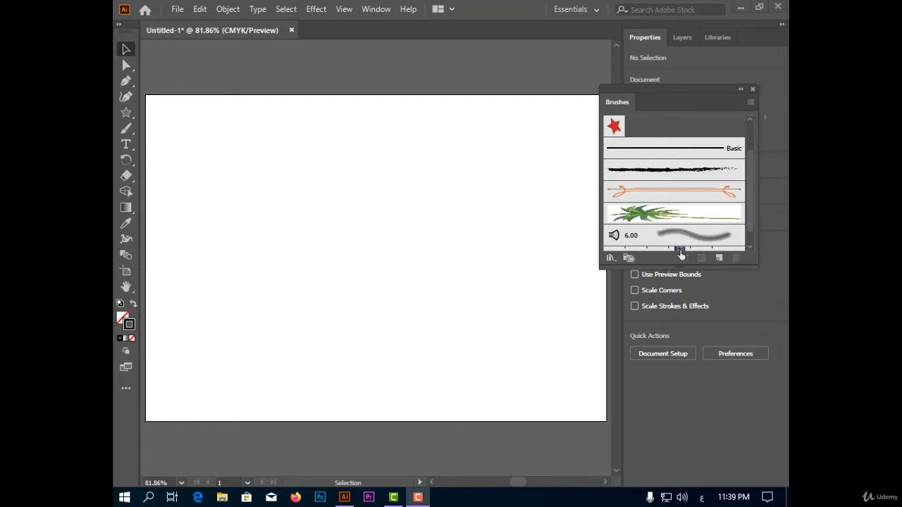
Paint a winding stroke across the middle of the empty artboard with the 6.00 bristle brush
{"action": "scroll", "coordinate": [682, 246], "scroll_direction": "down", "scroll_amount": 1}
{"action": "left_click", "coordinate": [691, 216]}
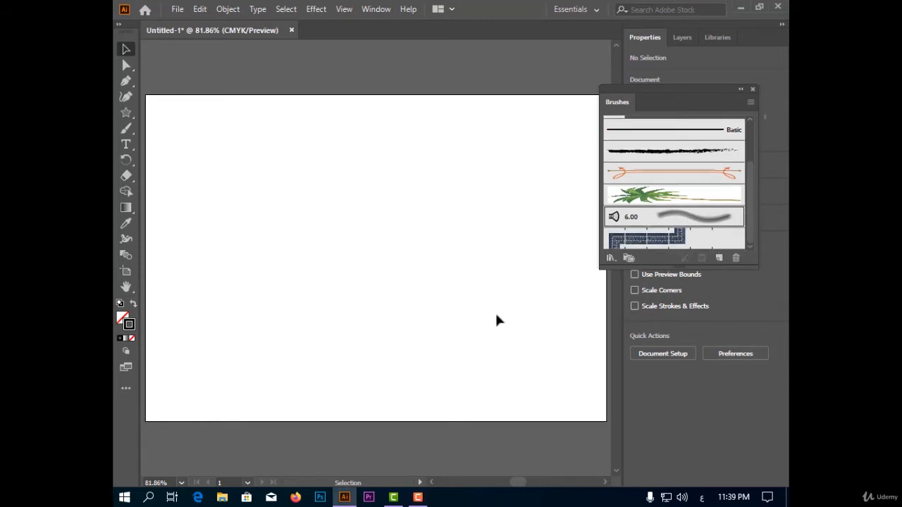
{"action": "left_click", "coordinate": [125, 130]}
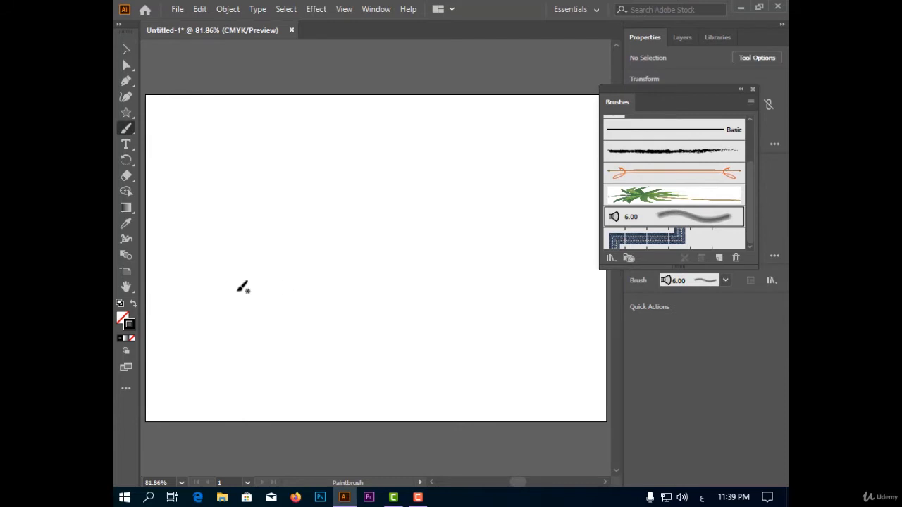
{"action": "left_click_drag", "start_coordinate": [225, 279], "coordinate": [253, 229]}
{"action": "mouse_move", "coordinate": [305, 213]}
{"action": "left_mouse_down"}
{"action": "mouse_move", "coordinate": [420, 158]}
{"action": "mouse_move", "coordinate": [358, 341]}
{"action": "mouse_move", "coordinate": [325, 380]}
{"action": "left_mouse_up"}
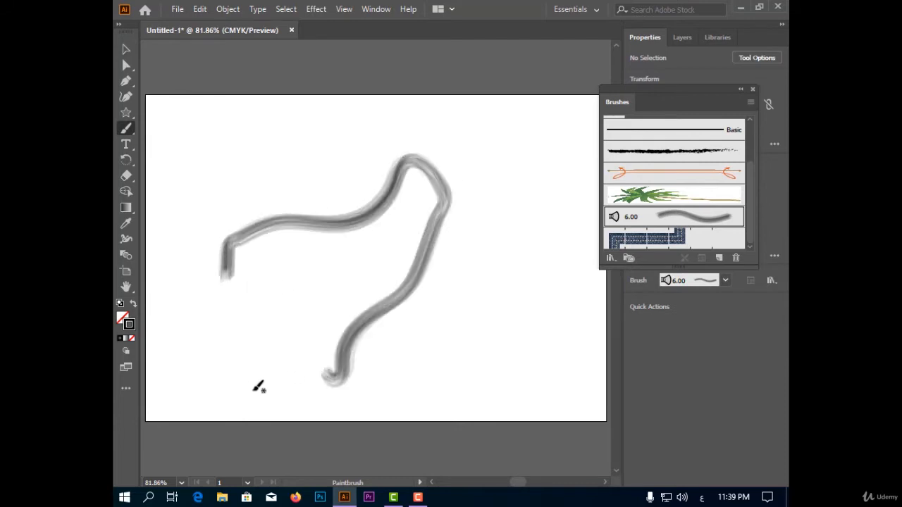
Paint a large second stroke around the first, plus a short stroke at the artboard's lower left with a 3.00 brush from the Bristle Brush Library
{"action": "mouse_move", "coordinate": [205, 191]}
{"action": "left_mouse_down"}
{"action": "mouse_move", "coordinate": [255, 134]}
{"action": "mouse_move", "coordinate": [284, 128]}
{"action": "mouse_move", "coordinate": [462, 140]}
{"action": "mouse_move", "coordinate": [561, 169]}
{"action": "mouse_move", "coordinate": [499, 282]}
{"action": "mouse_move", "coordinate": [510, 325]}
{"action": "mouse_move", "coordinate": [498, 368]}
{"action": "mouse_move", "coordinate": [453, 399]}
{"action": "mouse_move", "coordinate": [442, 422]}
{"action": "left_mouse_up"}
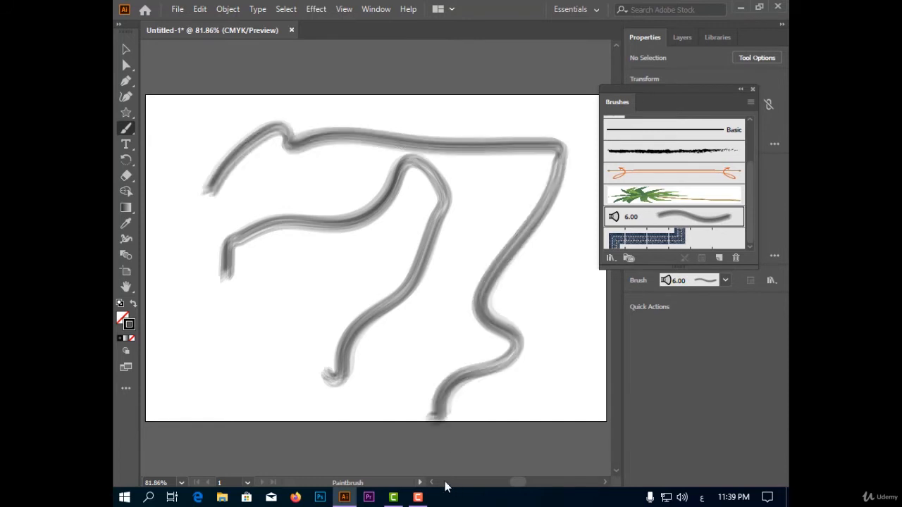
{"action": "left_click", "coordinate": [611, 258]}
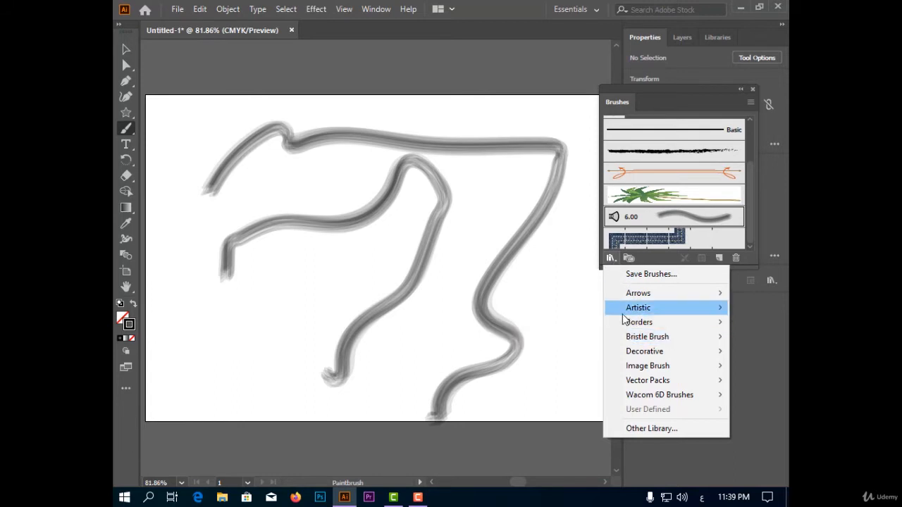
{"action": "mouse_move", "coordinate": [629, 338]}
{"action": "left_click", "coordinate": [585, 337]}
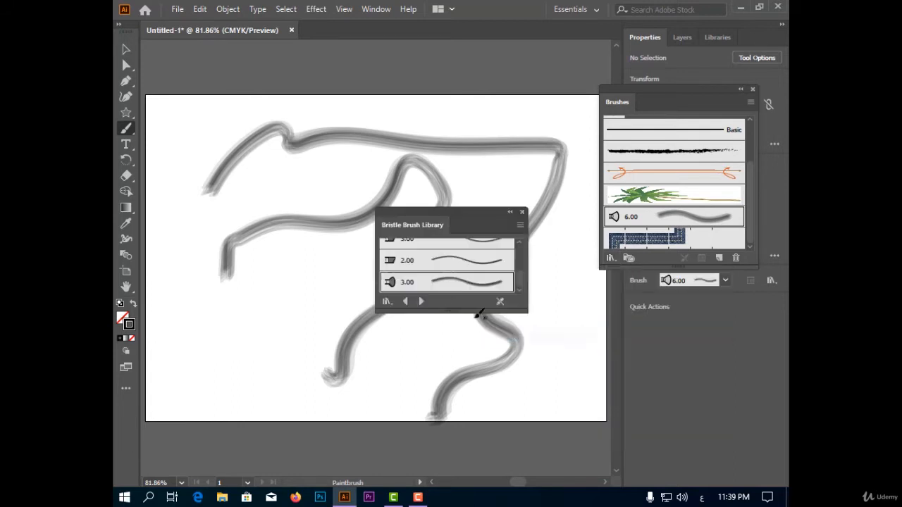
{"action": "scroll", "coordinate": [465, 272], "scroll_direction": "down", "scroll_amount": 3}
{"action": "left_click", "coordinate": [459, 266]}
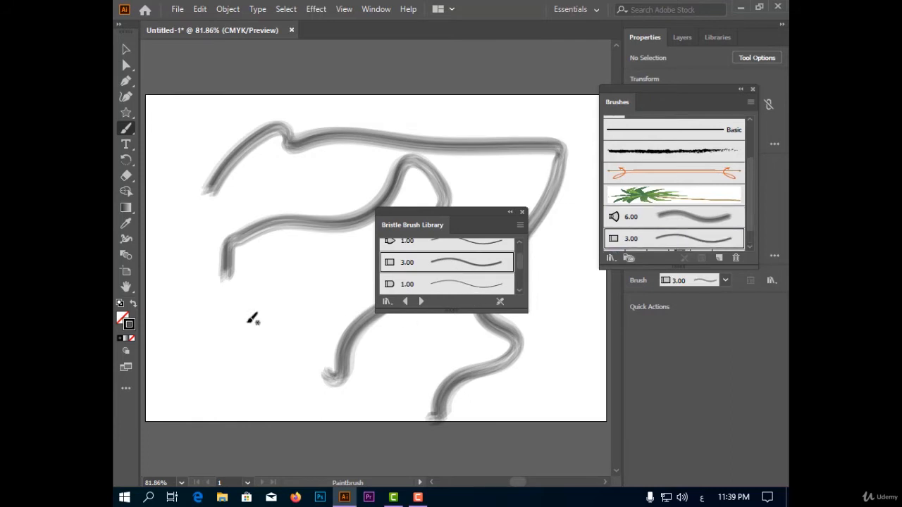
{"action": "left_click_drag", "start_coordinate": [201, 346], "coordinate": [302, 284]}
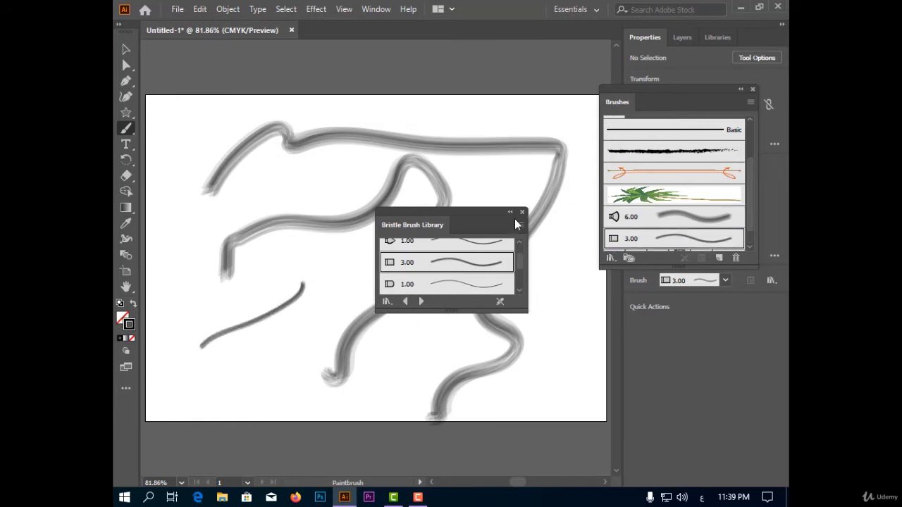
{"action": "left_click", "coordinate": [521, 212]}
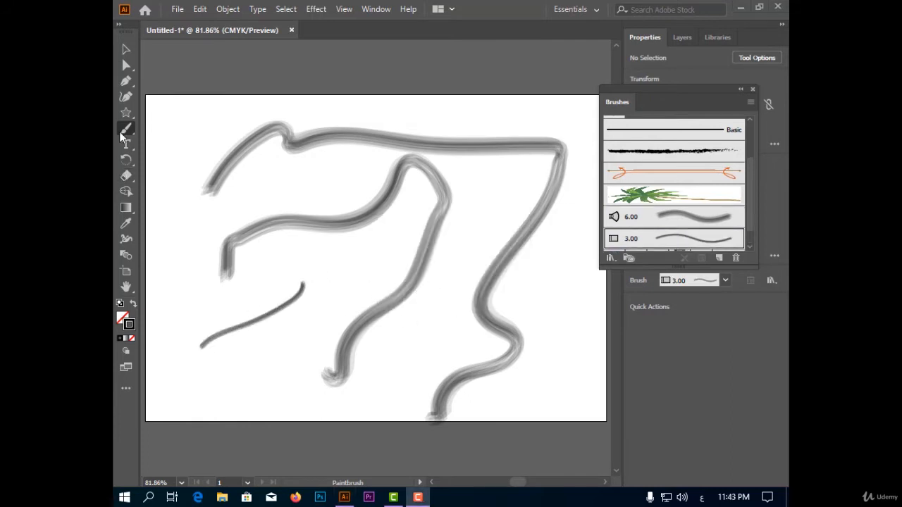
Select and delete all the painted bristle strokes to empty the artboard
{"action": "left_click", "coordinate": [126, 49]}
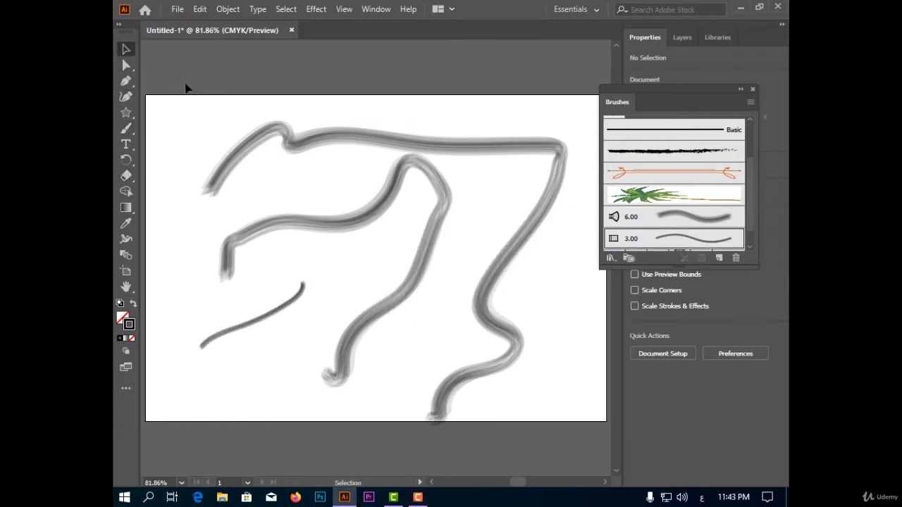
{"action": "left_click_drag", "start_coordinate": [185, 111], "coordinate": [279, 164]}
{"action": "mouse_move", "coordinate": [303, 202]}
{"action": "left_mouse_down"}
{"action": "mouse_move", "coordinate": [336, 258]}
{"action": "mouse_move", "coordinate": [319, 216]}
{"action": "left_mouse_up"}
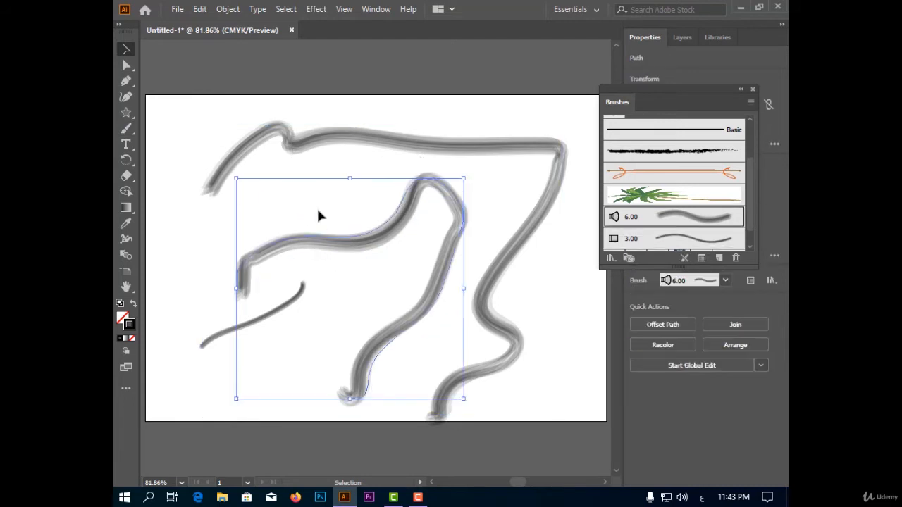
{"action": "key", "text": "Delete"}
{"action": "mouse_move", "coordinate": [189, 125]}
{"action": "left_mouse_down"}
{"action": "mouse_move", "coordinate": [501, 416]}
{"action": "mouse_move", "coordinate": [556, 419]}
{"action": "left_mouse_up"}
{"action": "key", "text": "Delete"}
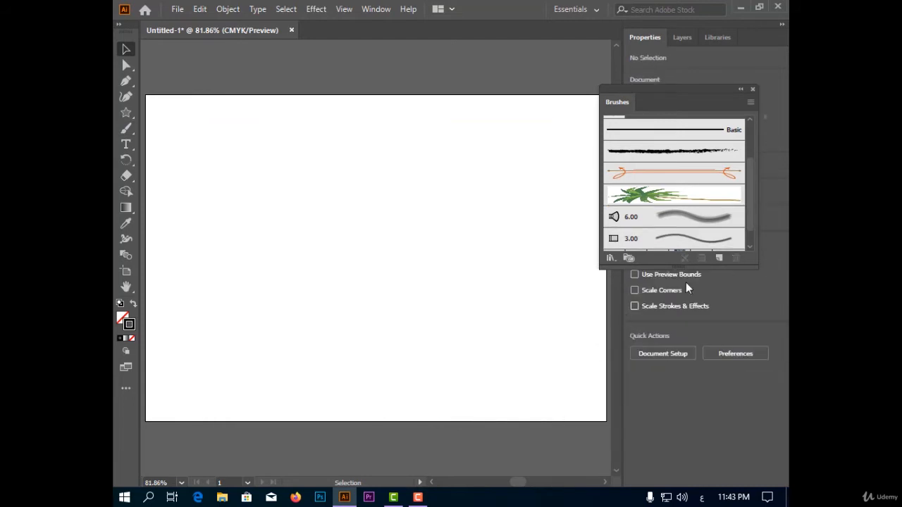
Create a new 3 mm Round Point bristle brush with default settings and paint a curved stroke across the upper artboard
{"action": "left_click", "coordinate": [717, 259]}
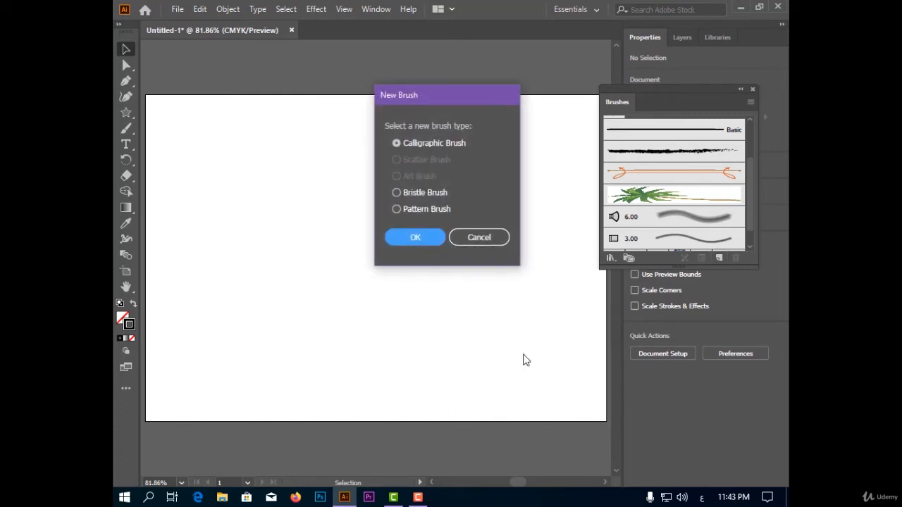
{"action": "left_click", "coordinate": [418, 191]}
{"action": "left_click", "coordinate": [424, 237]}
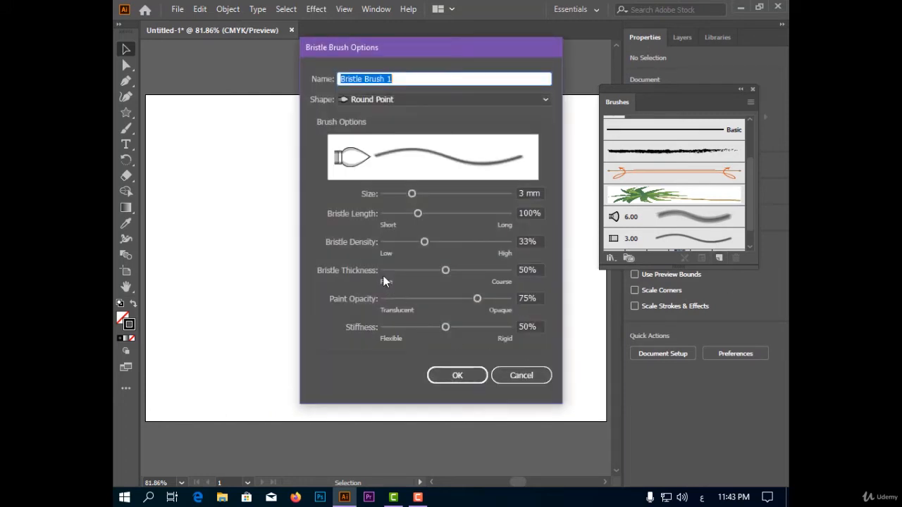
{"action": "left_click", "coordinate": [475, 376]}
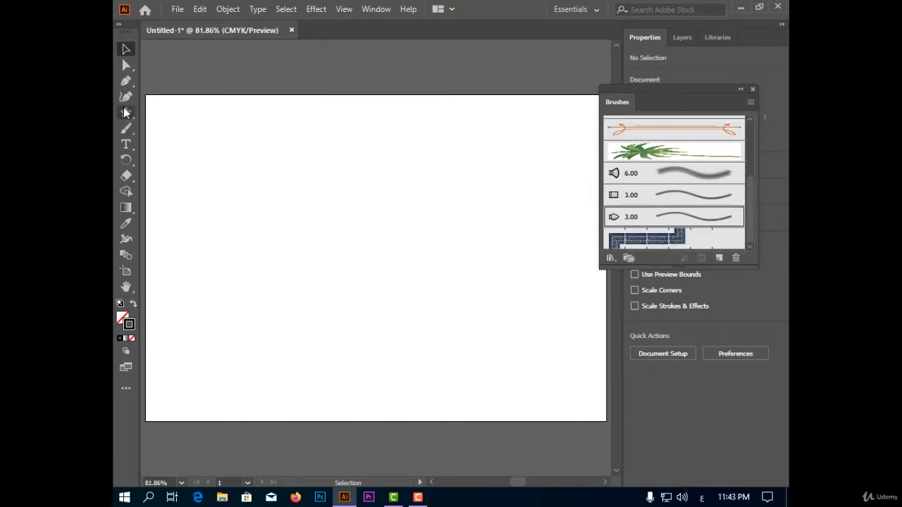
{"action": "left_click", "coordinate": [126, 128]}
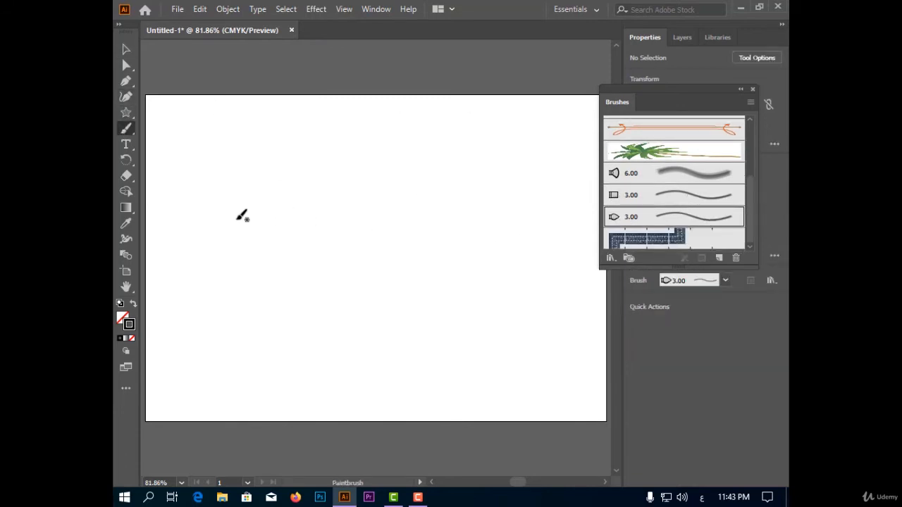
{"action": "mouse_move", "coordinate": [225, 201]}
{"action": "left_mouse_down"}
{"action": "mouse_move", "coordinate": [351, 142]}
{"action": "mouse_move", "coordinate": [419, 179]}
{"action": "mouse_move", "coordinate": [455, 268]}
{"action": "left_mouse_up"}
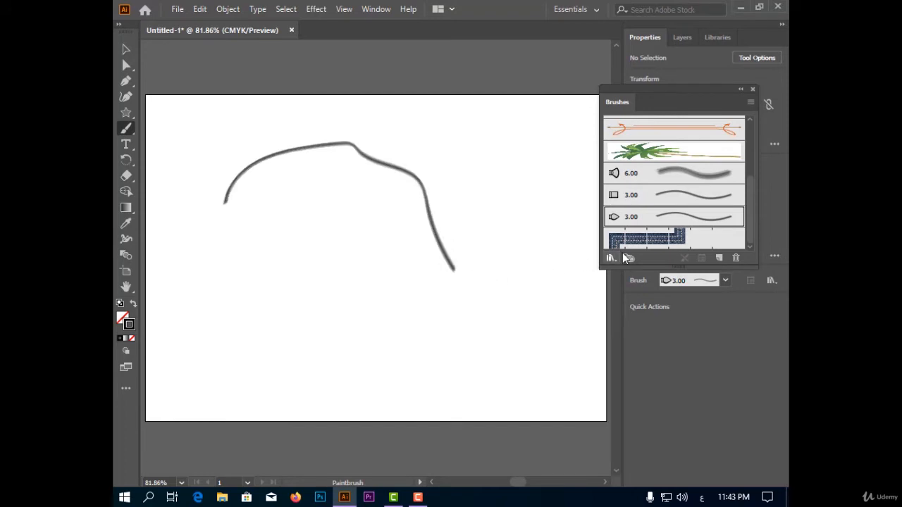
Edit the new bristle brush with preview on, setting its shape to Flat Blunt, size to 5.88 mm and bristle length to 173%
{"action": "double_click", "coordinate": [649, 224]}
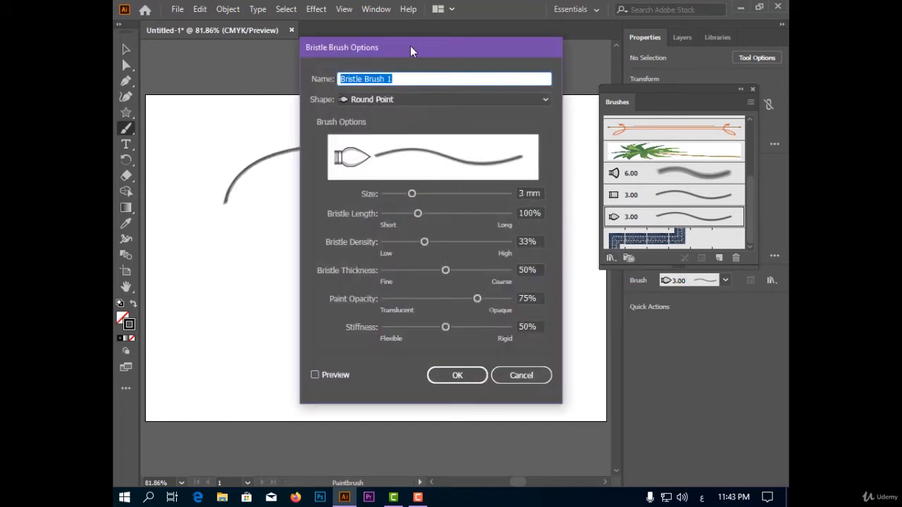
{"action": "left_click_drag", "start_coordinate": [411, 47], "coordinate": [631, 73]}
{"action": "left_click", "coordinate": [579, 127]}
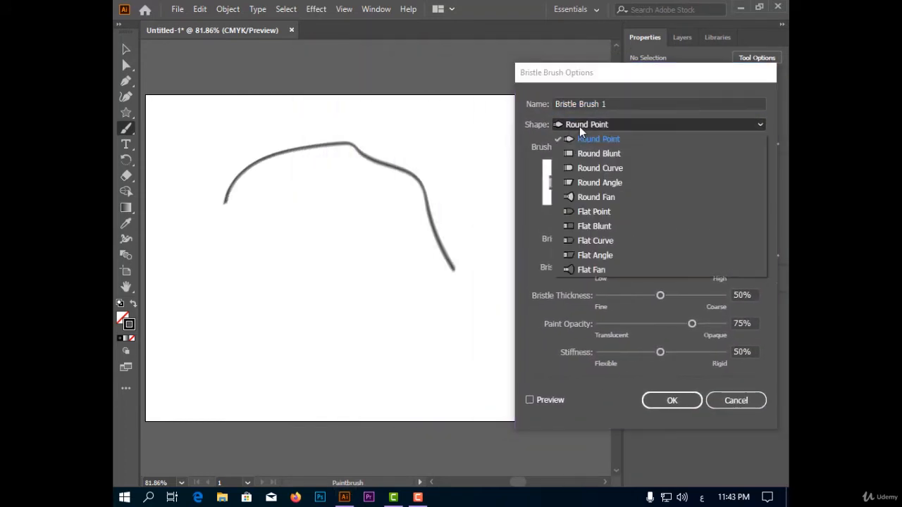
{"action": "left_click", "coordinate": [596, 227]}
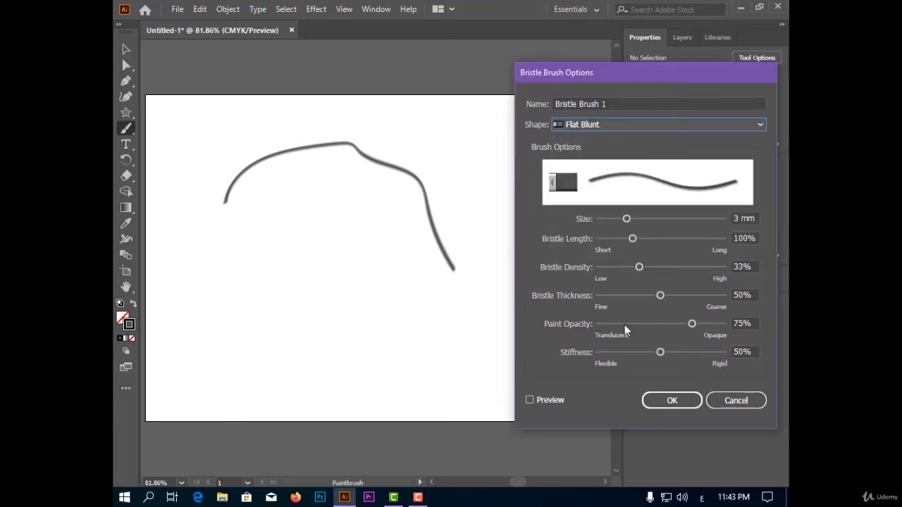
{"action": "mouse_move", "coordinate": [626, 219]}
{"action": "left_mouse_down"}
{"action": "mouse_move", "coordinate": [666, 218]}
{"action": "mouse_move", "coordinate": [634, 240]}
{"action": "mouse_move", "coordinate": [665, 239]}
{"action": "left_mouse_up"}
{"action": "left_click", "coordinate": [546, 400]}
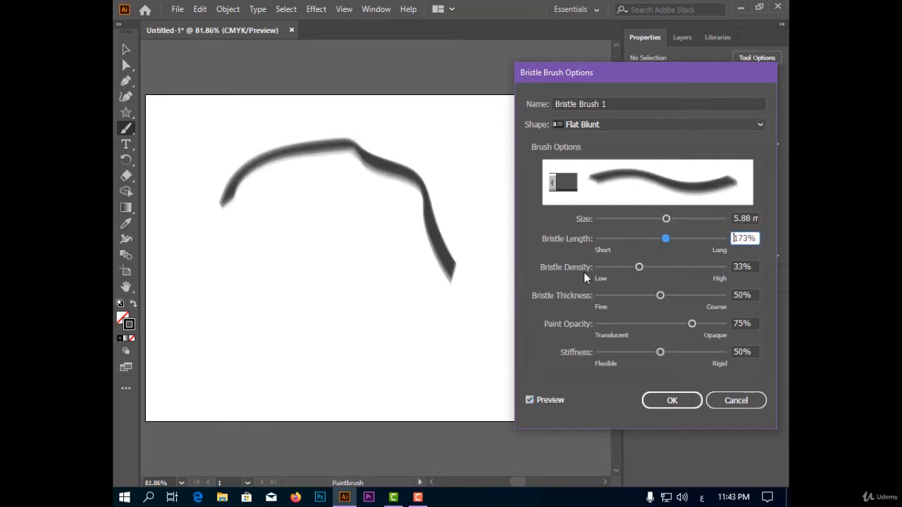
Set bristle density to 52%, bristle thickness to 53%, paint opacity to 49% and stiffness to 36%, and apply the changes to existing strokes
{"action": "mouse_move", "coordinate": [637, 267]}
{"action": "left_mouse_down"}
{"action": "mouse_move", "coordinate": [663, 270]}
{"action": "mouse_move", "coordinate": [633, 295]}
{"action": "left_mouse_up"}
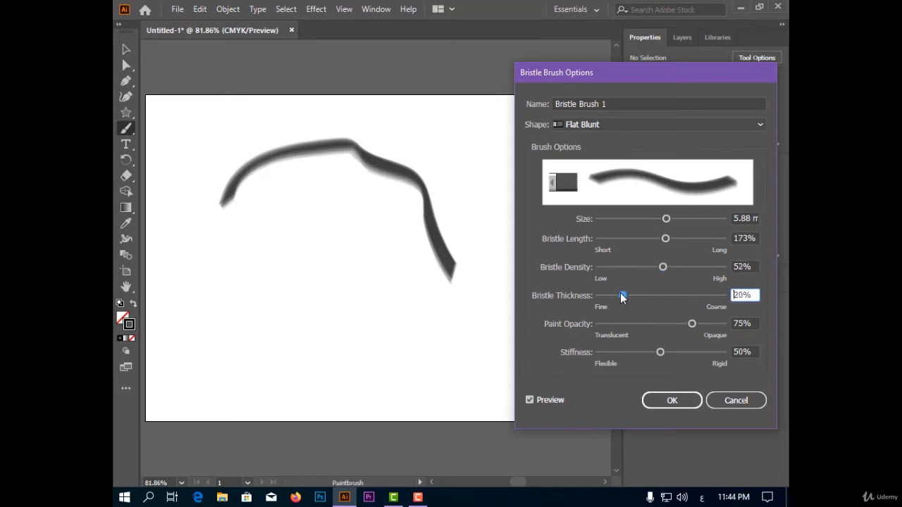
{"action": "left_click_drag", "start_coordinate": [692, 326], "coordinate": [660, 325]}
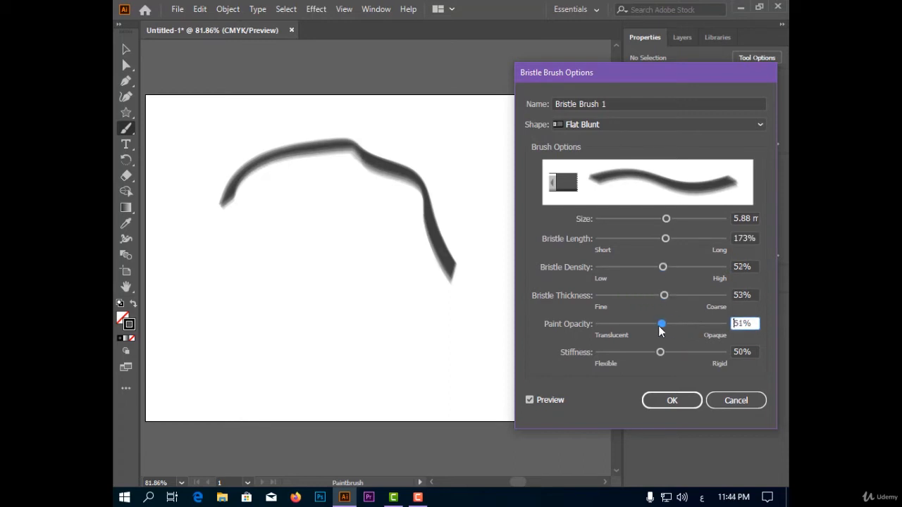
{"action": "mouse_move", "coordinate": [660, 357]}
{"action": "left_mouse_down"}
{"action": "mouse_move", "coordinate": [680, 357]}
{"action": "mouse_move", "coordinate": [644, 361]}
{"action": "left_mouse_up"}
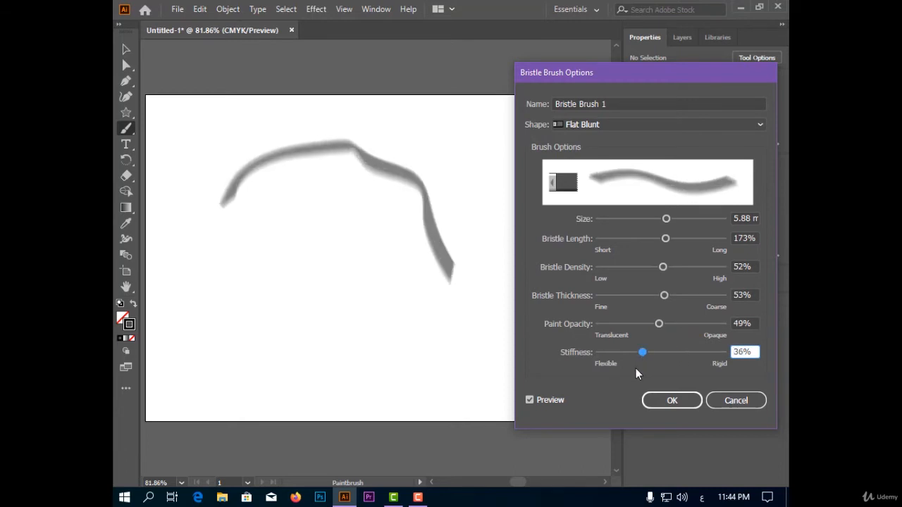
{"action": "left_click", "coordinate": [651, 403]}
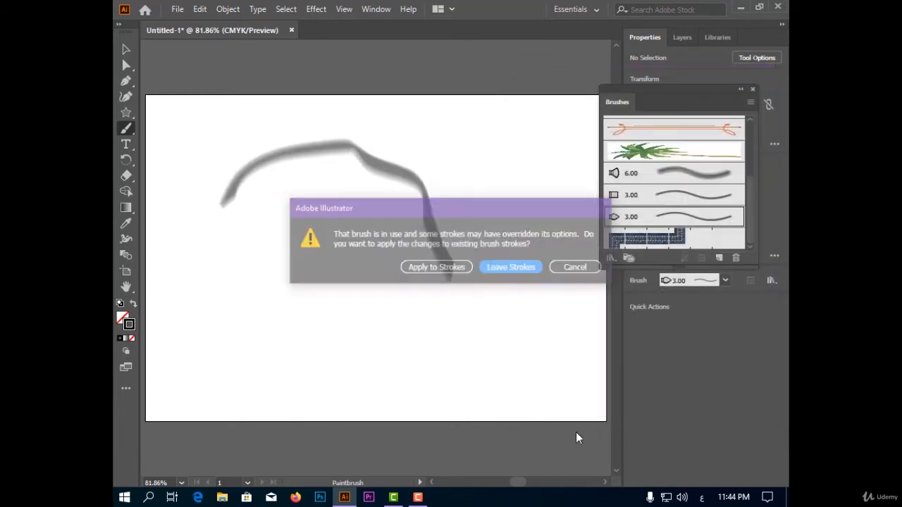
{"action": "left_click", "coordinate": [446, 268]}
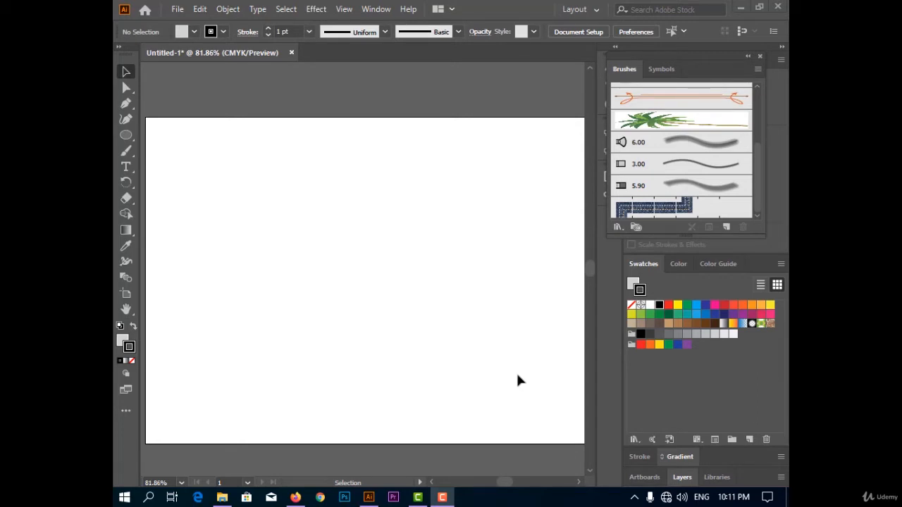
Paint a gently curved stroke across the upper artboard with the denim pattern brush, and draw a small shape below it with the same brush
{"action": "left_click", "coordinate": [713, 213]}
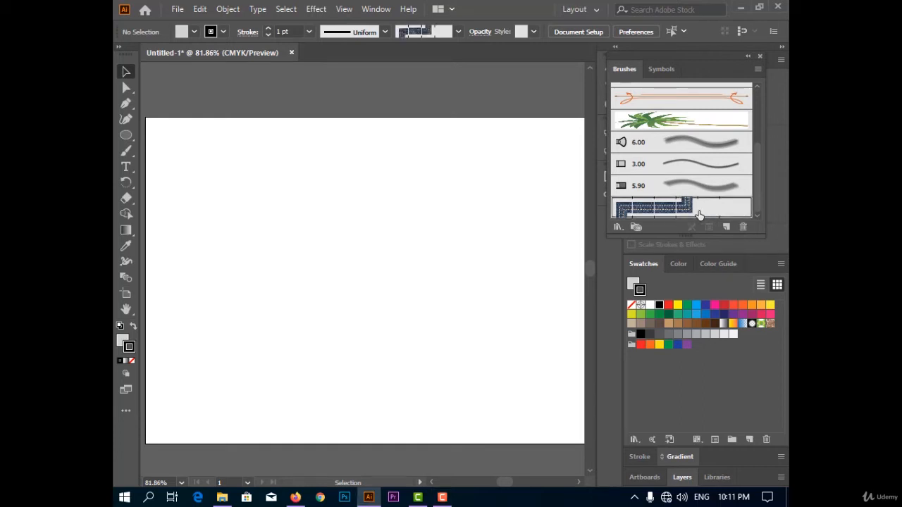
{"action": "left_click", "coordinate": [126, 151]}
{"action": "mouse_move", "coordinate": [195, 170]}
{"action": "left_mouse_down"}
{"action": "mouse_move", "coordinate": [274, 186]}
{"action": "mouse_move", "coordinate": [429, 189]}
{"action": "left_mouse_up"}
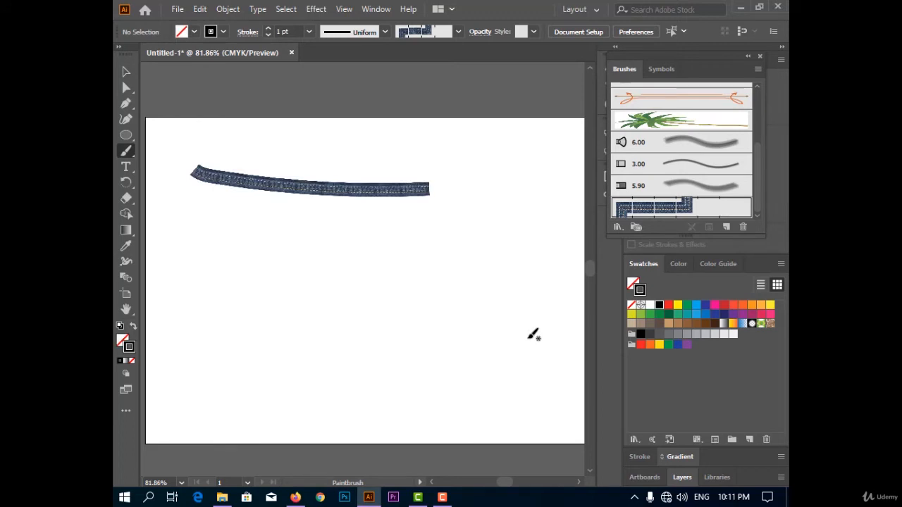
{"action": "left_click_drag", "start_coordinate": [129, 141], "coordinate": [177, 163]}
{"action": "mouse_move", "coordinate": [312, 265]}
{"action": "left_mouse_down"}
{"action": "mouse_move", "coordinate": [385, 308]}
{"action": "mouse_move", "coordinate": [362, 282]}
{"action": "mouse_move", "coordinate": [366, 304]}
{"action": "left_mouse_up"}
{"action": "left_click", "coordinate": [654, 208]}
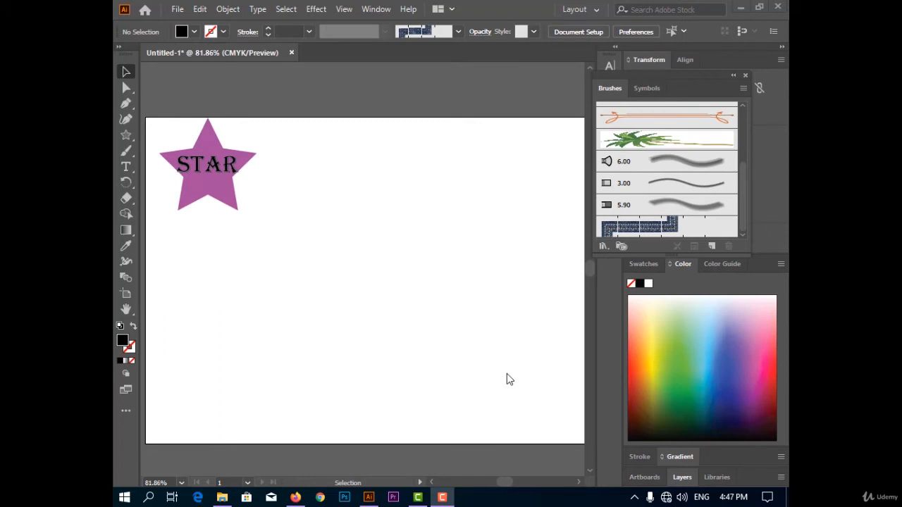
Move the purple STAR group slightly down from the artboard's top edge and leave it selected
{"action": "left_click", "coordinate": [246, 206]}
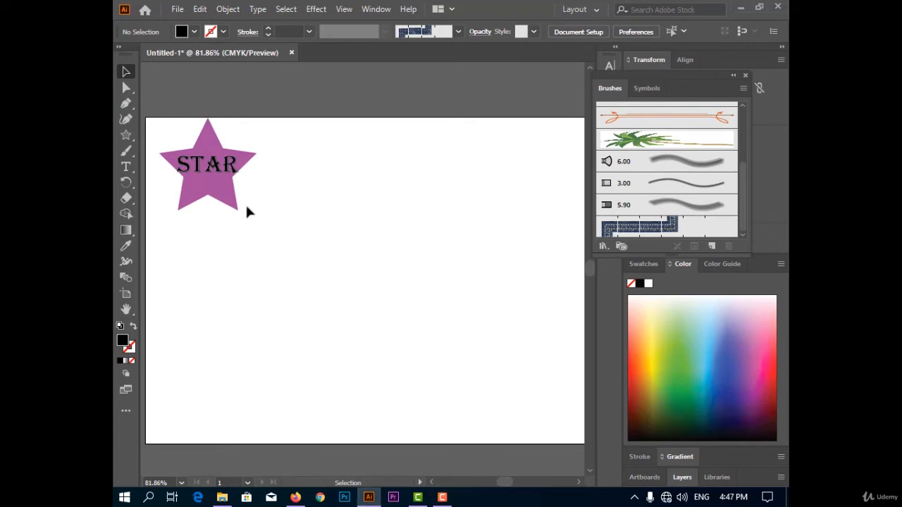
{"action": "left_click_drag", "start_coordinate": [242, 178], "coordinate": [284, 226]}
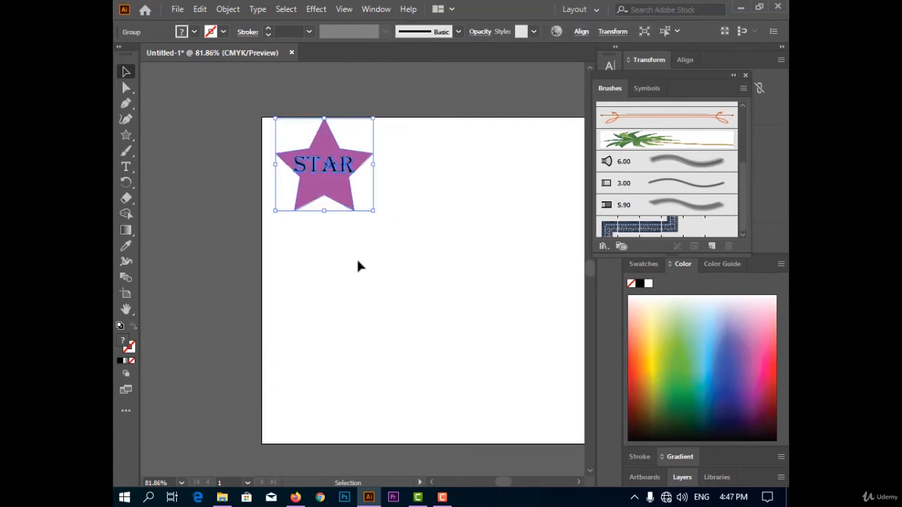
{"action": "left_click_drag", "start_coordinate": [332, 163], "coordinate": [334, 189]}
{"action": "left_click", "coordinate": [518, 247]}
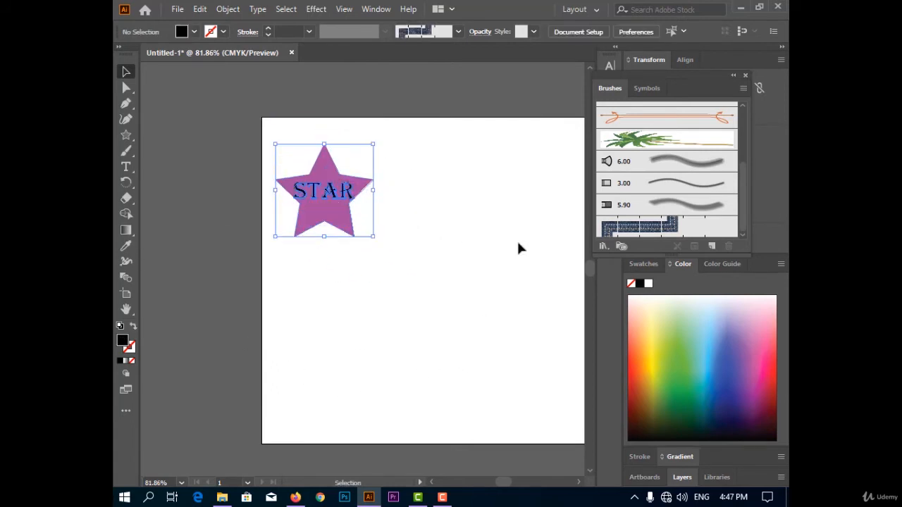
{"action": "left_click", "coordinate": [343, 221]}
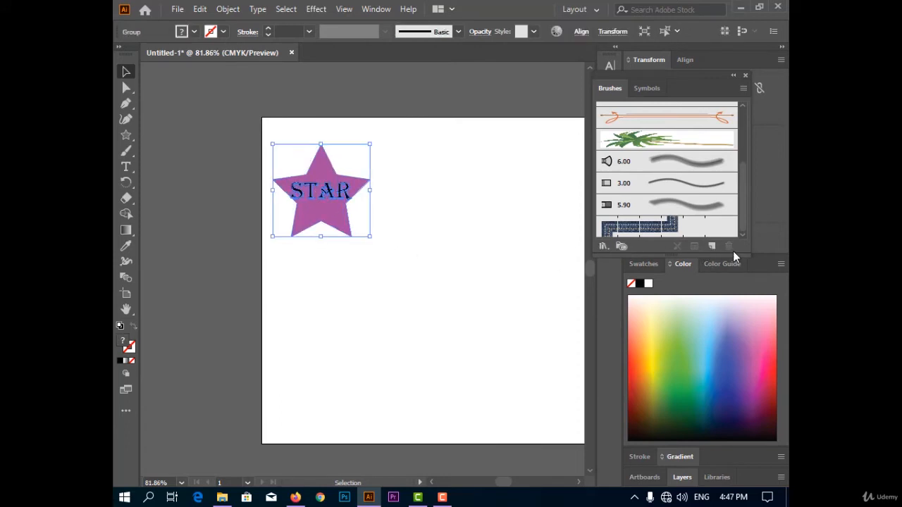
Create a pattern brush from the selected STAR group, using the Auto-Centered tile for the inner corner
{"action": "left_click", "coordinate": [712, 247]}
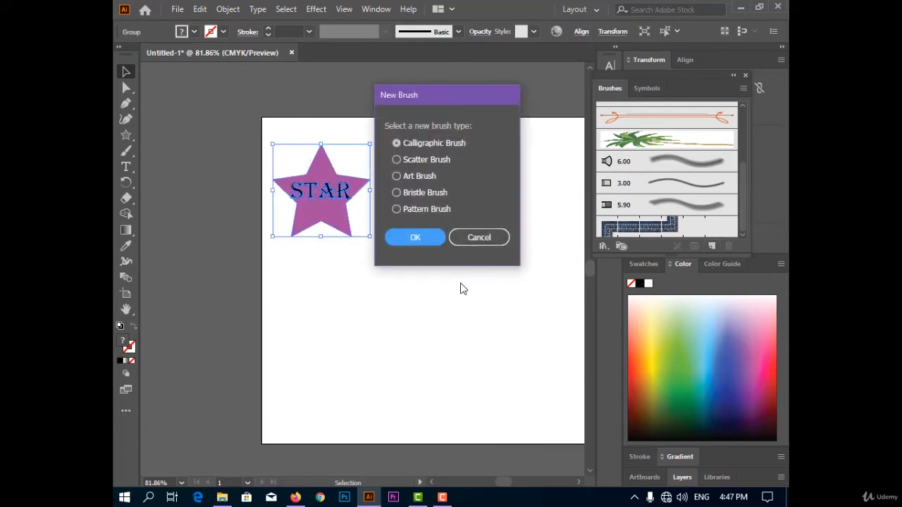
{"action": "left_click", "coordinate": [432, 210]}
{"action": "left_click", "coordinate": [438, 237]}
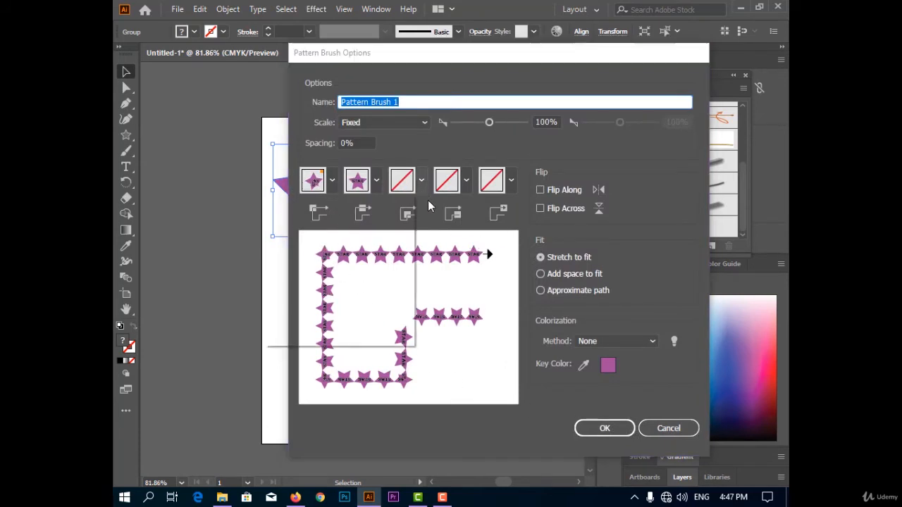
{"action": "left_click", "coordinate": [422, 180]}
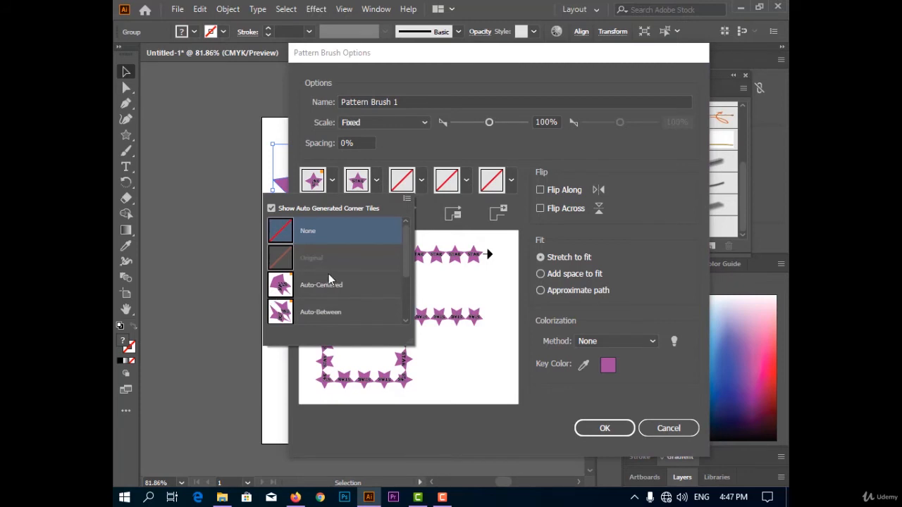
{"action": "left_click", "coordinate": [333, 283]}
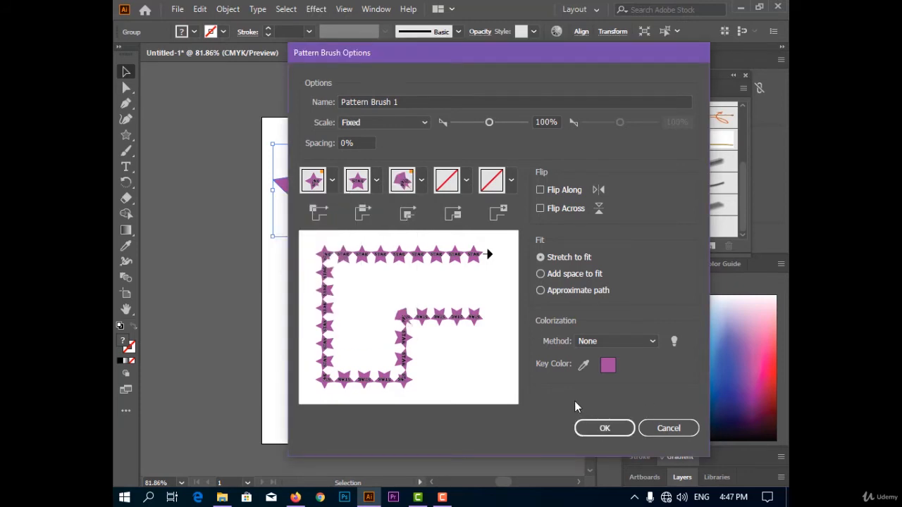
{"action": "left_click", "coordinate": [606, 429]}
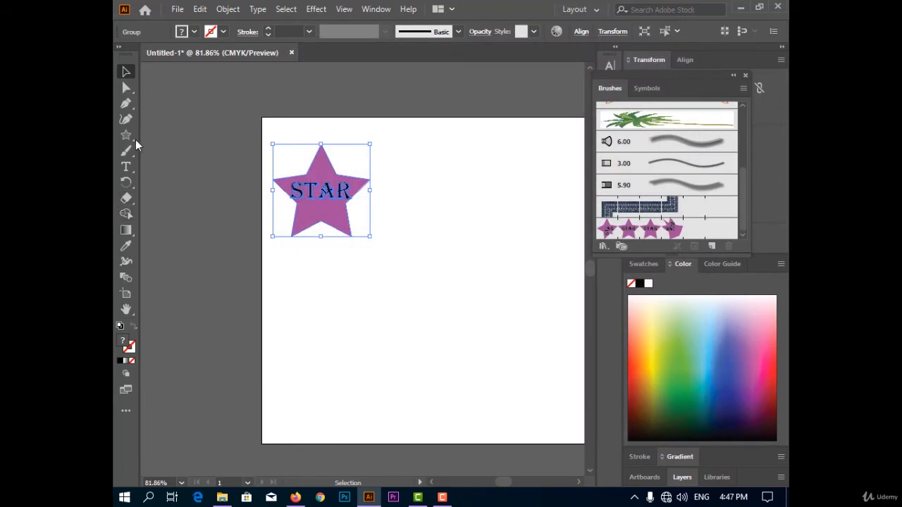
Draw a wide black rectangle beside the purple STAR group and apply the STAR pattern brush to its outline
{"action": "left_click_drag", "start_coordinate": [131, 137], "coordinate": [188, 136]}
{"action": "mouse_move", "coordinate": [404, 237]}
{"action": "left_mouse_down"}
{"action": "mouse_move", "coordinate": [496, 269]}
{"action": "mouse_move", "coordinate": [522, 346]}
{"action": "mouse_move", "coordinate": [539, 300]}
{"action": "left_mouse_up"}
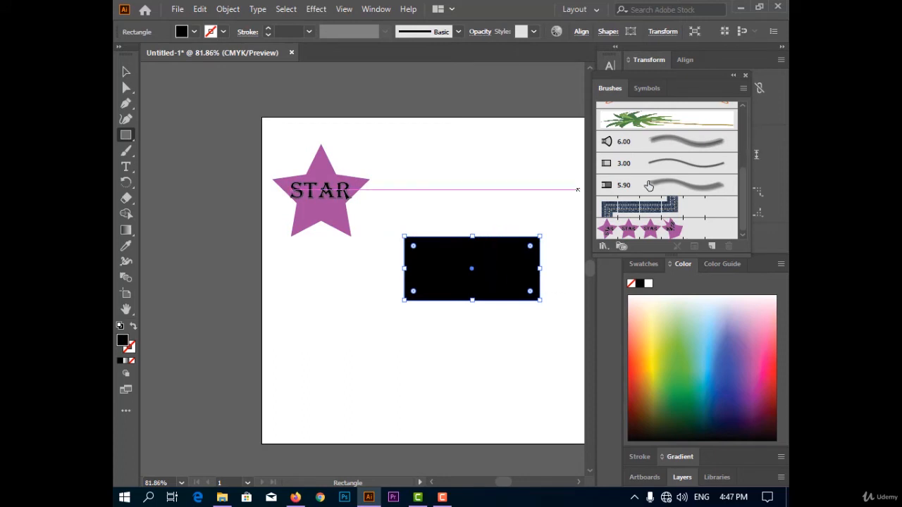
{"action": "left_click", "coordinate": [673, 230]}
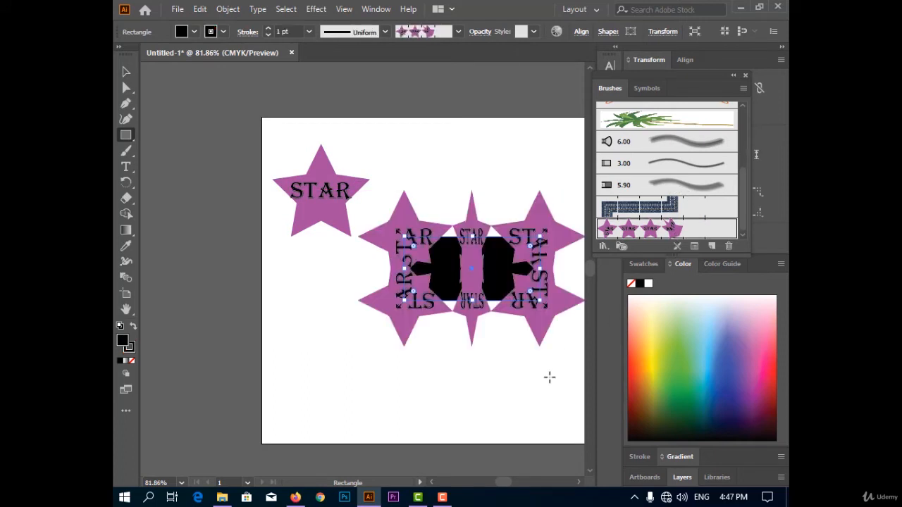
Set the STAR pattern brush's scale to 14% and apply the change to existing strokes
{"action": "double_click", "coordinate": [673, 232]}
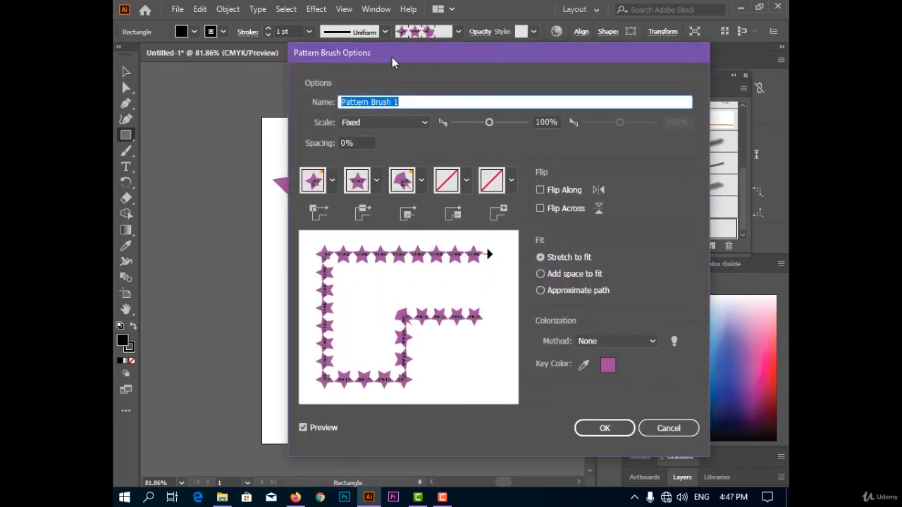
{"action": "mouse_move", "coordinate": [451, 55]}
{"action": "left_mouse_down"}
{"action": "mouse_move", "coordinate": [704, 39]}
{"action": "mouse_move", "coordinate": [734, 49]}
{"action": "left_mouse_up"}
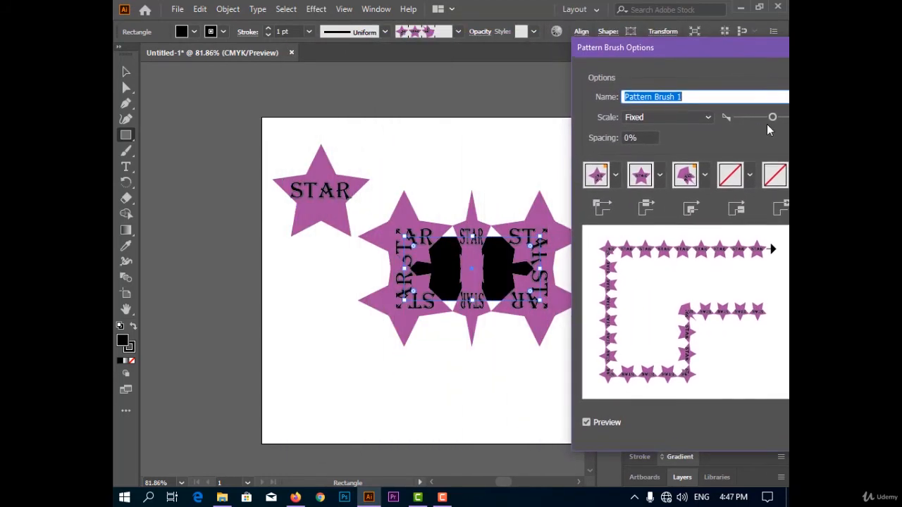
{"action": "left_click", "coordinate": [760, 118]}
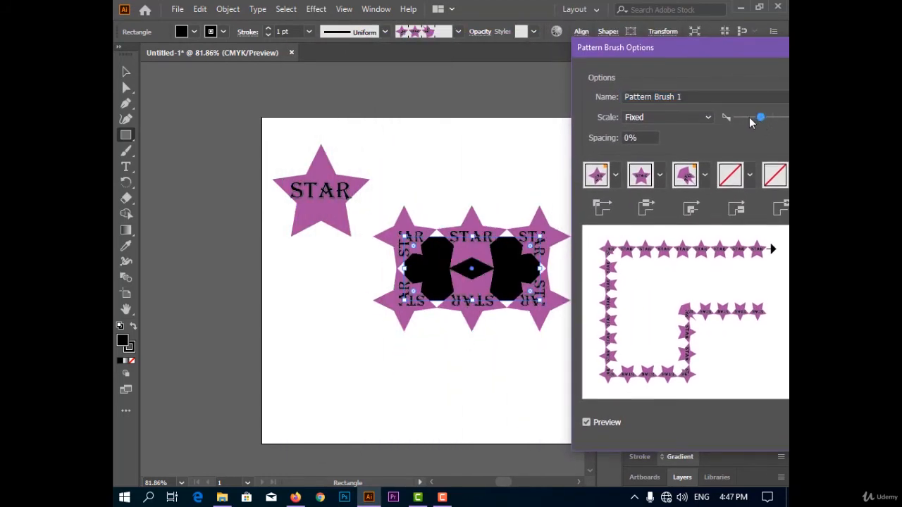
{"action": "left_click", "coordinate": [749, 119]}
{"action": "left_click_drag", "start_coordinate": [747, 118], "coordinate": [741, 119]}
{"action": "mouse_move", "coordinate": [714, 45]}
{"action": "left_mouse_down"}
{"action": "mouse_move", "coordinate": [250, 20]}
{"action": "mouse_move", "coordinate": [130, 3]}
{"action": "mouse_move", "coordinate": [438, 38]}
{"action": "mouse_move", "coordinate": [604, 9]}
{"action": "mouse_move", "coordinate": [694, 12]}
{"action": "mouse_move", "coordinate": [687, 29]}
{"action": "mouse_move", "coordinate": [375, 47]}
{"action": "mouse_move", "coordinate": [305, 111]}
{"action": "mouse_move", "coordinate": [266, 166]}
{"action": "left_mouse_up"}
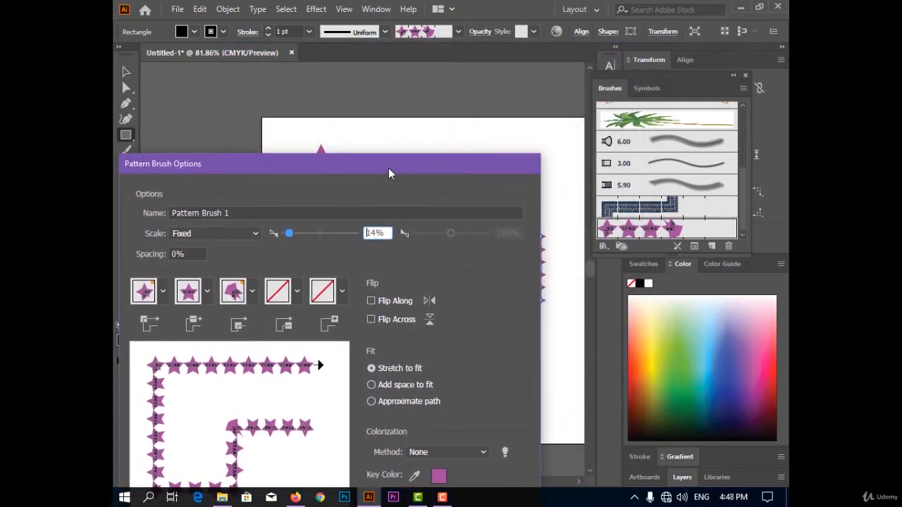
{"action": "left_click_drag", "start_coordinate": [389, 173], "coordinate": [387, 34]}
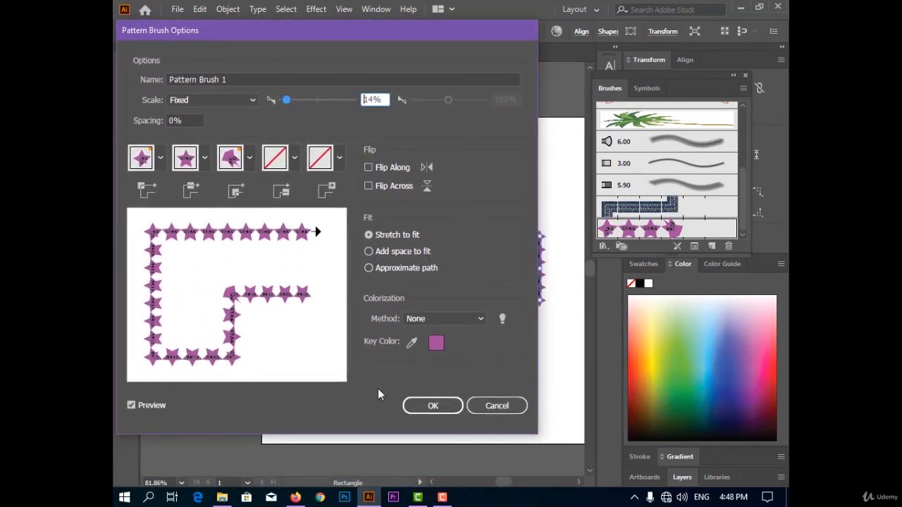
{"action": "left_click", "coordinate": [412, 407]}
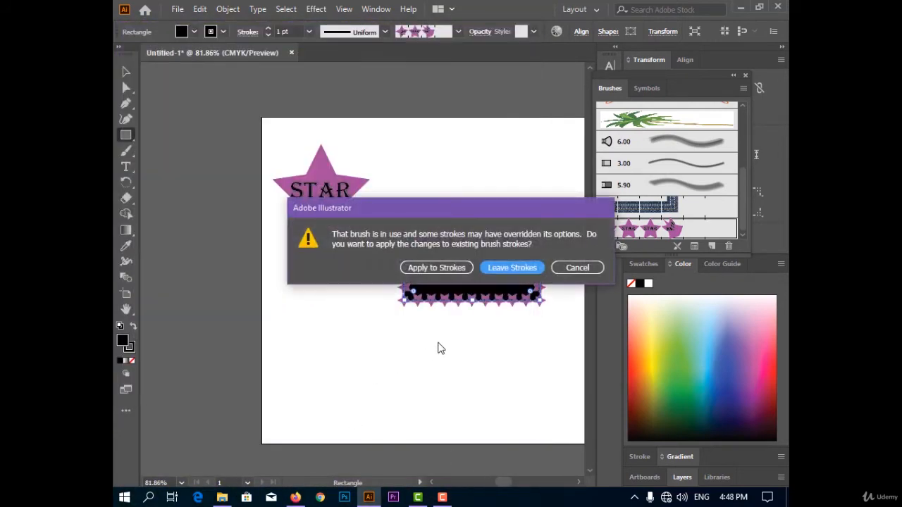
{"action": "left_click", "coordinate": [424, 269]}
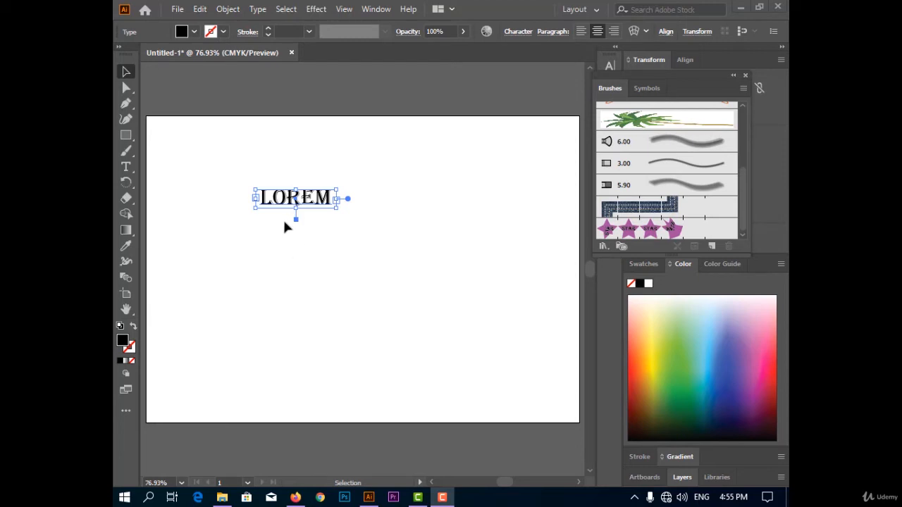
Convert the LOREM text to outlines and keep the resulting group selected
{"action": "left_click", "coordinate": [326, 199]}
{"action": "right_click", "coordinate": [313, 192]}
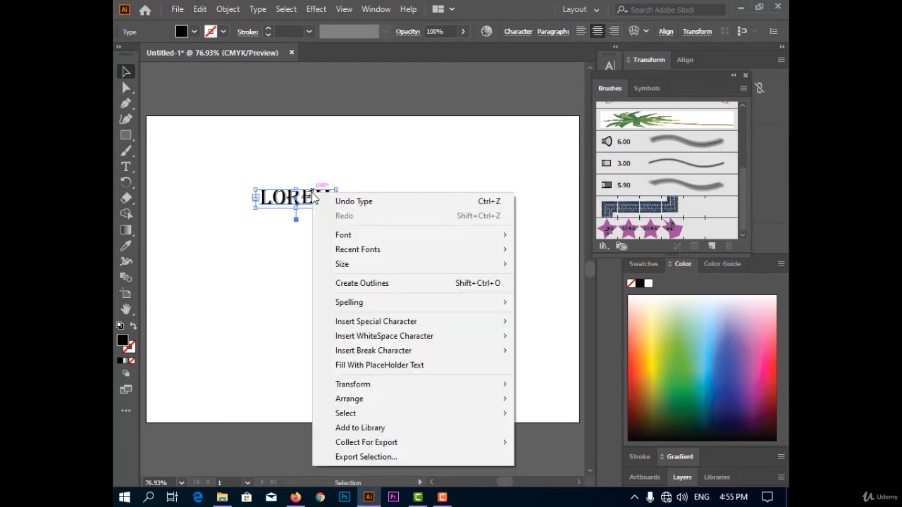
{"action": "left_click", "coordinate": [398, 283]}
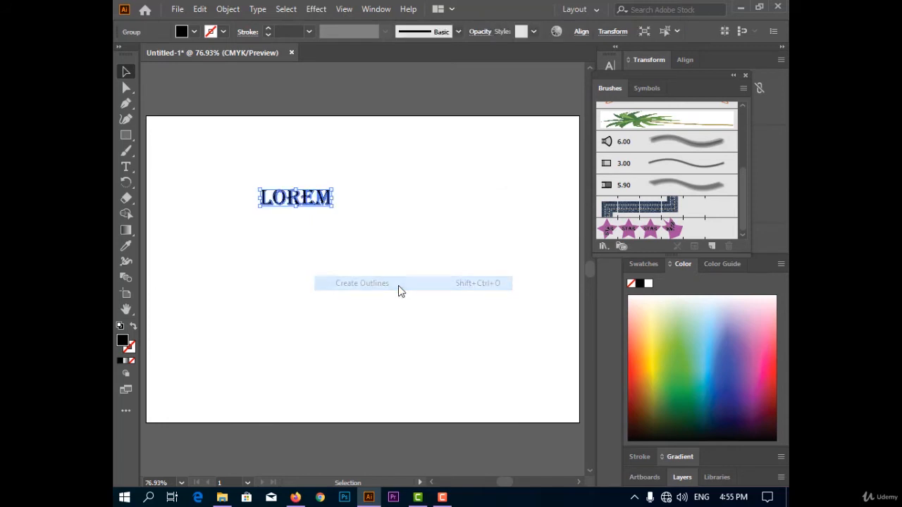
{"action": "right_click", "coordinate": [294, 201]}
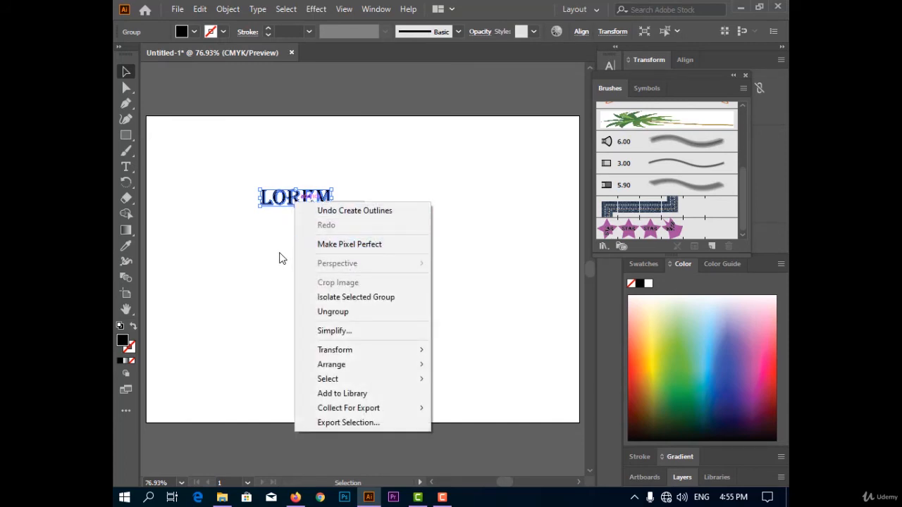
{"action": "left_click", "coordinate": [189, 157]}
{"action": "left_click", "coordinate": [325, 202]}
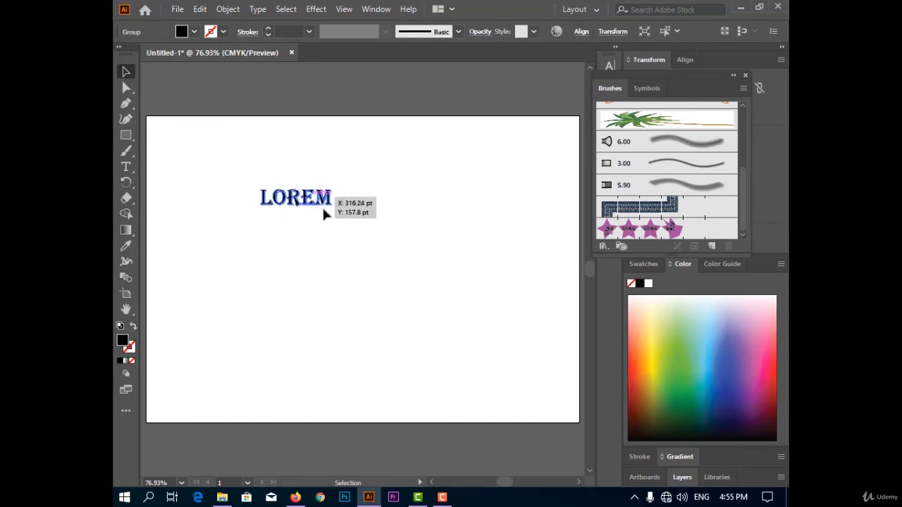
{"action": "left_click", "coordinate": [712, 245]}
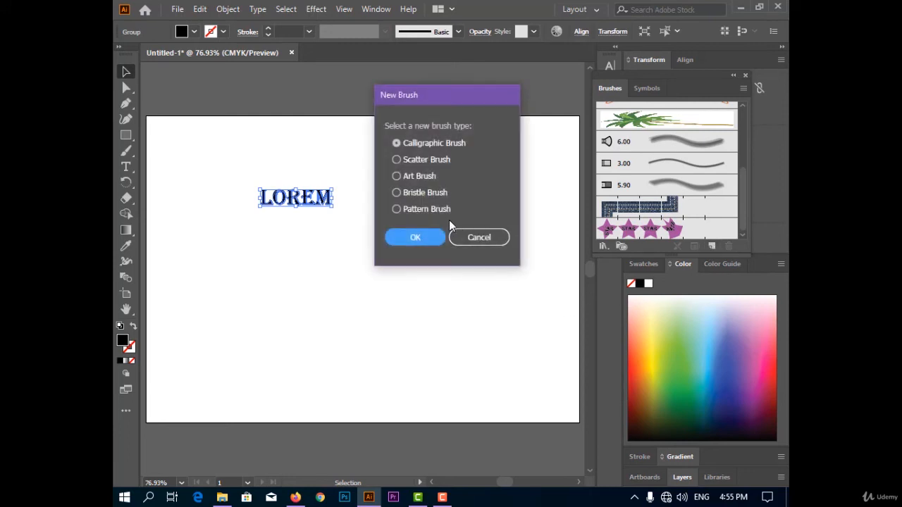
{"action": "left_click", "coordinate": [431, 211]}
{"action": "left_click", "coordinate": [438, 237]}
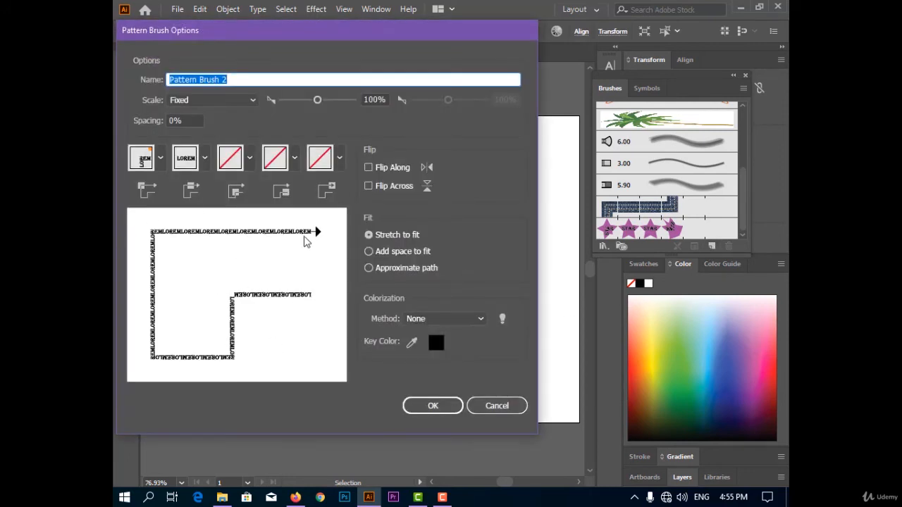
{"action": "left_click", "coordinate": [520, 413]}
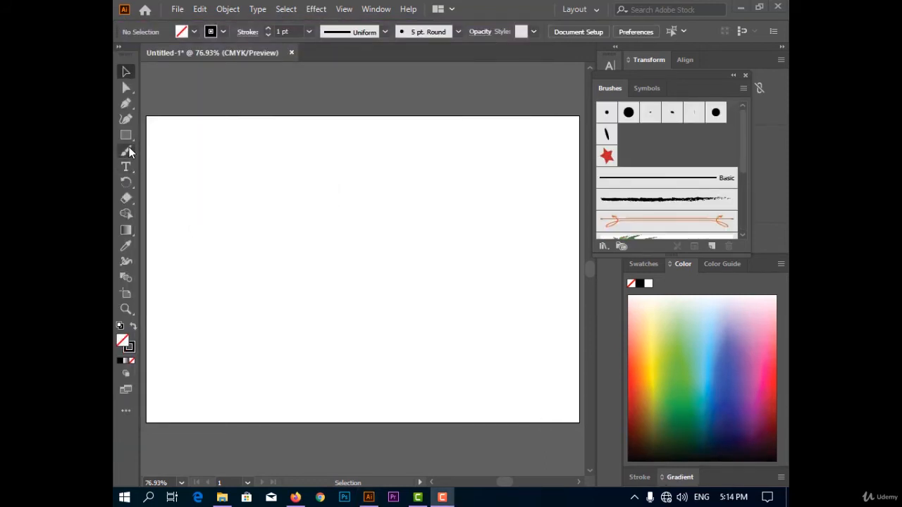
Paint a nearly horizontal stroke across the upper artboard with the Blob Brush, and another stroke below it with the Paintbrush
{"action": "right_click", "coordinate": [127, 151]}
{"action": "left_click", "coordinate": [181, 166]}
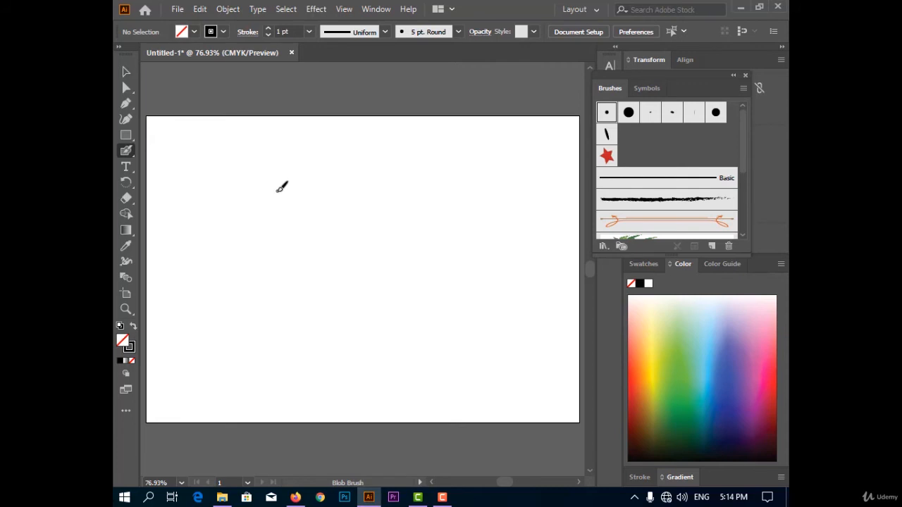
{"action": "right_click", "coordinate": [126, 151]}
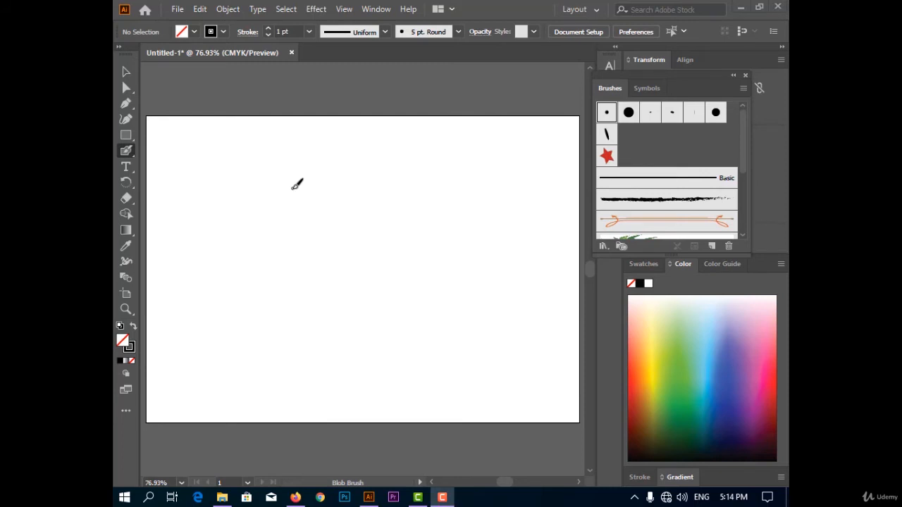
{"action": "mouse_move", "coordinate": [266, 170]}
{"action": "left_mouse_down"}
{"action": "mouse_move", "coordinate": [417, 171]}
{"action": "mouse_move", "coordinate": [461, 182]}
{"action": "left_mouse_up"}
{"action": "left_click_drag", "start_coordinate": [125, 150], "coordinate": [177, 150]}
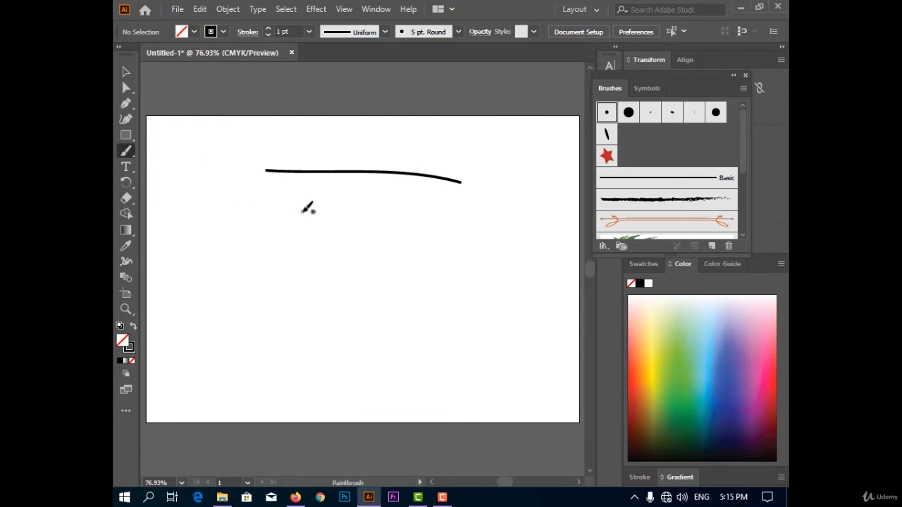
{"action": "left_click_drag", "start_coordinate": [301, 211], "coordinate": [466, 242]}
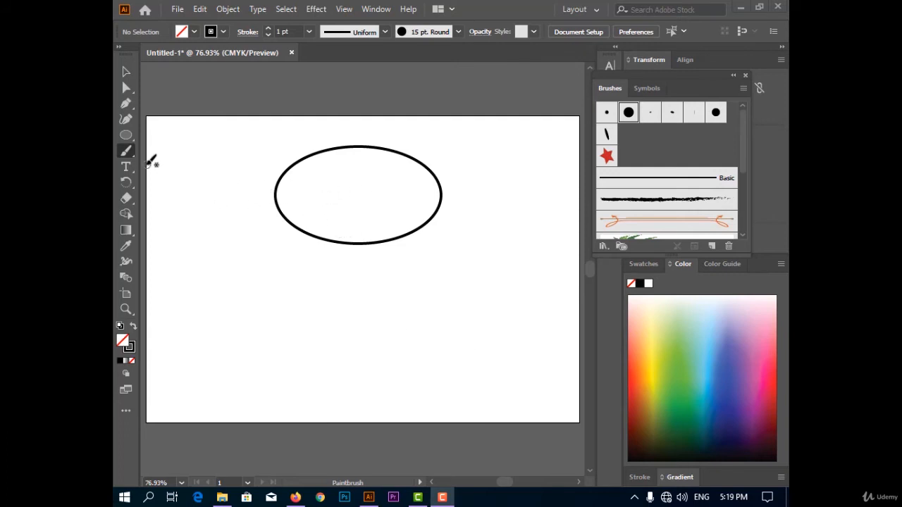
Scribble over the ellipse's upper-left part with the 15 pt. Round Paintbrush and select the scribble with Direct Selection to show its path
{"action": "mouse_move", "coordinate": [336, 199]}
{"action": "left_mouse_down"}
{"action": "mouse_move", "coordinate": [295, 201]}
{"action": "mouse_move", "coordinate": [295, 193]}
{"action": "mouse_move", "coordinate": [299, 202]}
{"action": "mouse_move", "coordinate": [360, 181]}
{"action": "mouse_move", "coordinate": [353, 165]}
{"action": "mouse_move", "coordinate": [287, 194]}
{"action": "mouse_move", "coordinate": [317, 188]}
{"action": "mouse_move", "coordinate": [339, 165]}
{"action": "mouse_move", "coordinate": [320, 158]}
{"action": "mouse_move", "coordinate": [331, 156]}
{"action": "mouse_move", "coordinate": [178, 176]}
{"action": "left_mouse_up"}
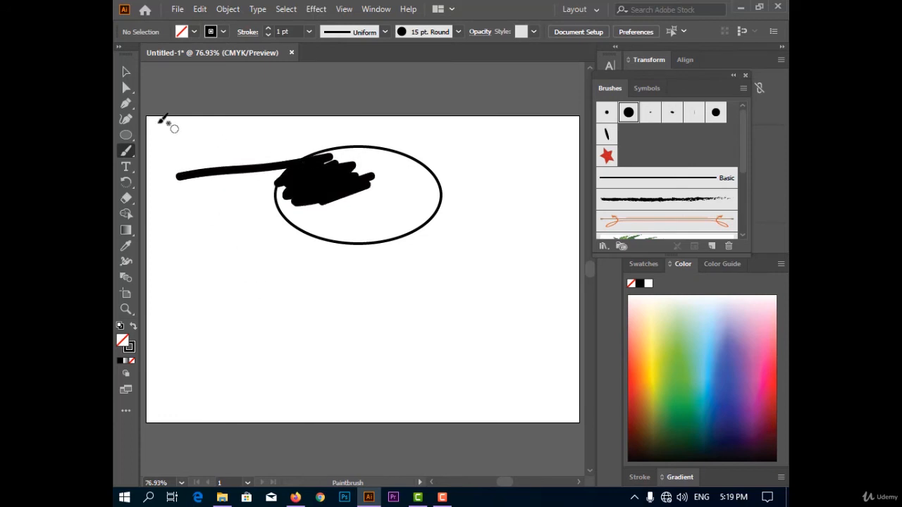
{"action": "left_click", "coordinate": [126, 91]}
{"action": "left_click_drag", "start_coordinate": [236, 145], "coordinate": [363, 197]}
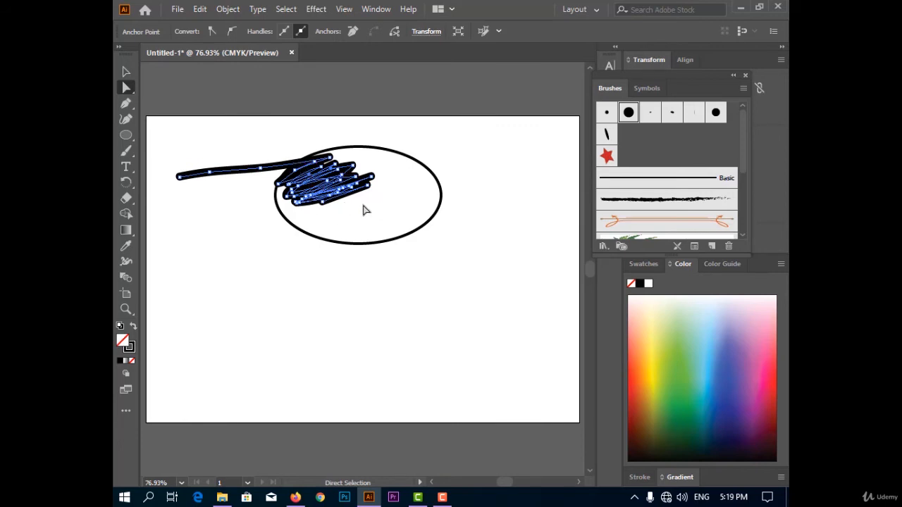
Paint a dense scribble below the ellipse with the Blob Brush and select it with Direct Selection to show its outline
{"action": "left_click_drag", "start_coordinate": [126, 150], "coordinate": [172, 166]}
{"action": "mouse_move", "coordinate": [334, 302]}
{"action": "left_mouse_down"}
{"action": "mouse_move", "coordinate": [405, 278]}
{"action": "mouse_move", "coordinate": [390, 275]}
{"action": "mouse_move", "coordinate": [447, 269]}
{"action": "mouse_move", "coordinate": [388, 270]}
{"action": "mouse_move", "coordinate": [429, 247]}
{"action": "mouse_move", "coordinate": [368, 279]}
{"action": "mouse_move", "coordinate": [412, 253]}
{"action": "mouse_move", "coordinate": [391, 249]}
{"action": "mouse_move", "coordinate": [333, 262]}
{"action": "mouse_move", "coordinate": [332, 284]}
{"action": "left_mouse_up"}
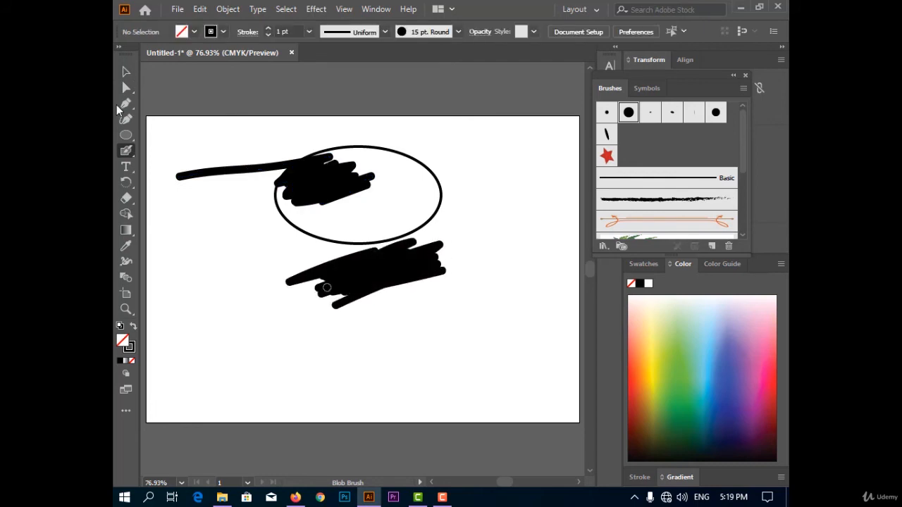
{"action": "left_click", "coordinate": [126, 87]}
{"action": "left_click", "coordinate": [383, 266]}
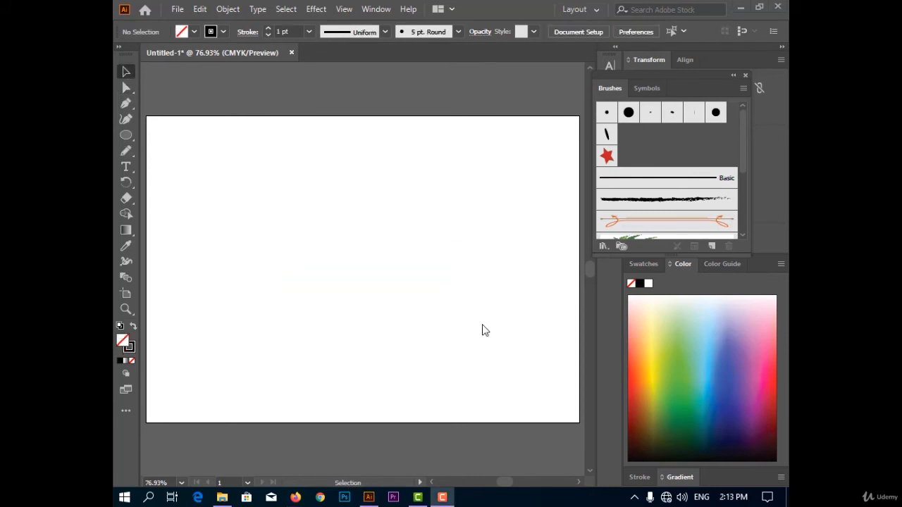
Draw a freehand wavy curve with the Pencil tool, and a larger looping curve that runs around it
{"action": "left_click", "coordinate": [127, 151]}
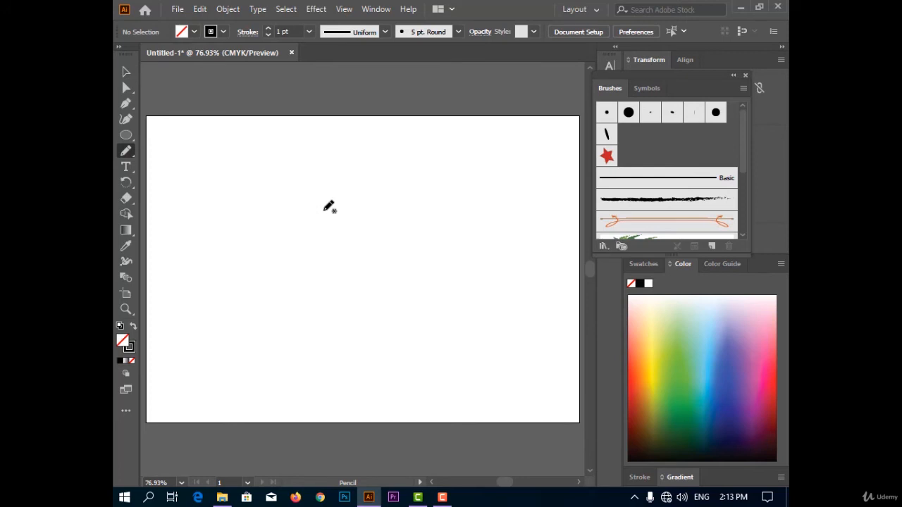
{"action": "mouse_move", "coordinate": [267, 177]}
{"action": "left_mouse_down"}
{"action": "mouse_move", "coordinate": [321, 152]}
{"action": "mouse_move", "coordinate": [432, 224]}
{"action": "mouse_move", "coordinate": [458, 290]}
{"action": "left_mouse_up"}
{"action": "mouse_move", "coordinate": [301, 256]}
{"action": "left_mouse_down"}
{"action": "mouse_move", "coordinate": [559, 157]}
{"action": "mouse_move", "coordinate": [274, 148]}
{"action": "mouse_move", "coordinate": [328, 350]}
{"action": "mouse_move", "coordinate": [418, 361]}
{"action": "left_mouse_up"}
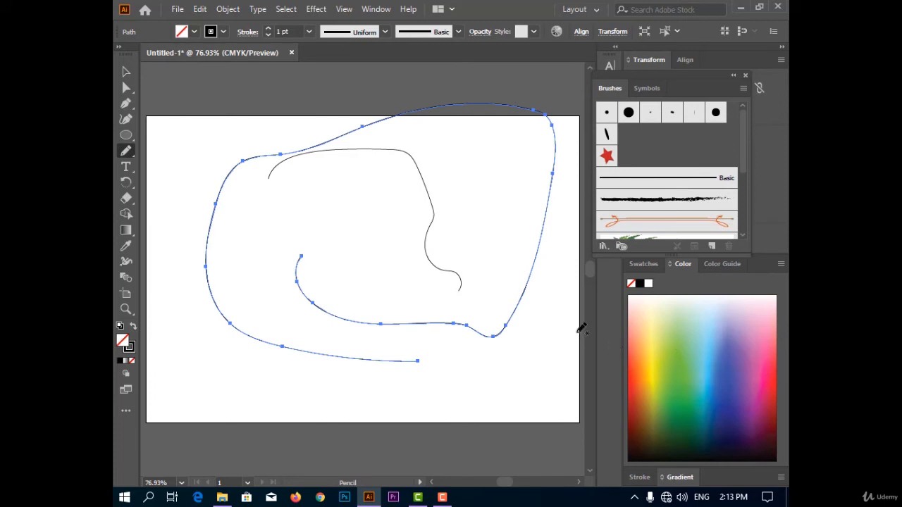
Draw a straight diagonal segment inside the looping curve with the Pencil tool, and another path running toward the artboard's lower right
{"action": "mouse_move", "coordinate": [273, 221]}
{"action": "left_mouse_down"}
{"action": "mouse_move", "coordinate": [397, 150]}
{"action": "mouse_move", "coordinate": [408, 288]}
{"action": "mouse_move", "coordinate": [238, 298]}
{"action": "mouse_move", "coordinate": [262, 95]}
{"action": "mouse_move", "coordinate": [461, 190]}
{"action": "left_mouse_up"}
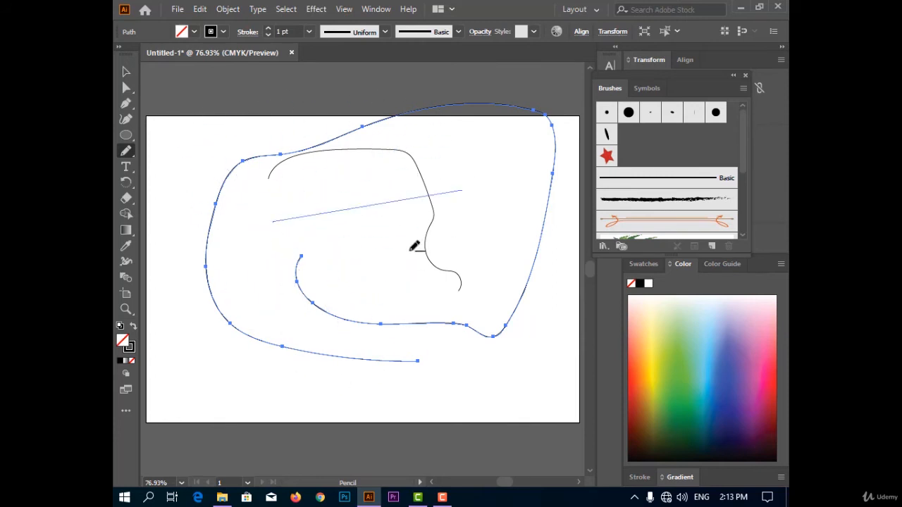
{"action": "mouse_move", "coordinate": [413, 246]}
{"action": "left_mouse_down"}
{"action": "mouse_move", "coordinate": [211, 346]}
{"action": "mouse_move", "coordinate": [365, 271]}
{"action": "left_mouse_up"}
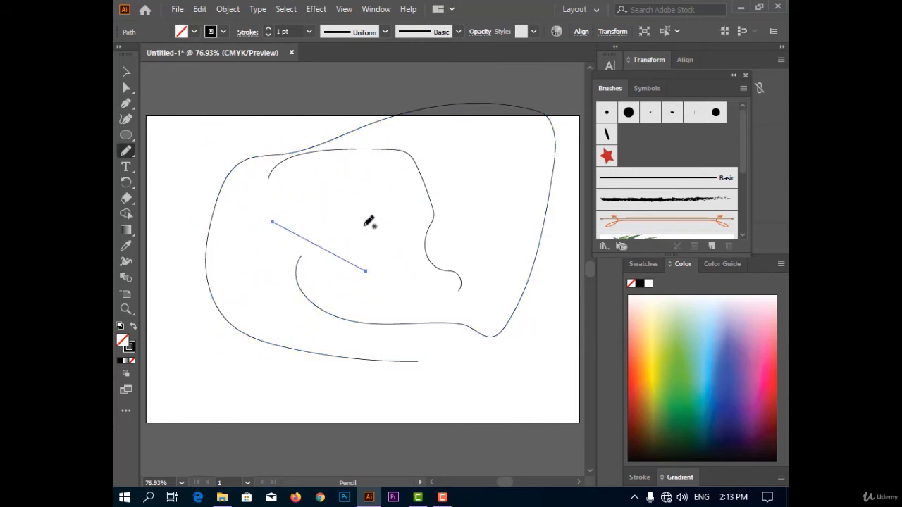
{"action": "mouse_move", "coordinate": [364, 226]}
{"action": "left_mouse_down"}
{"action": "mouse_move", "coordinate": [436, 145]}
{"action": "mouse_move", "coordinate": [348, 88]}
{"action": "mouse_move", "coordinate": [453, 125]}
{"action": "mouse_move", "coordinate": [482, 271]}
{"action": "mouse_move", "coordinate": [338, 378]}
{"action": "mouse_move", "coordinate": [207, 189]}
{"action": "mouse_move", "coordinate": [408, 101]}
{"action": "mouse_move", "coordinate": [506, 283]}
{"action": "mouse_move", "coordinate": [480, 391]}
{"action": "left_mouse_up"}
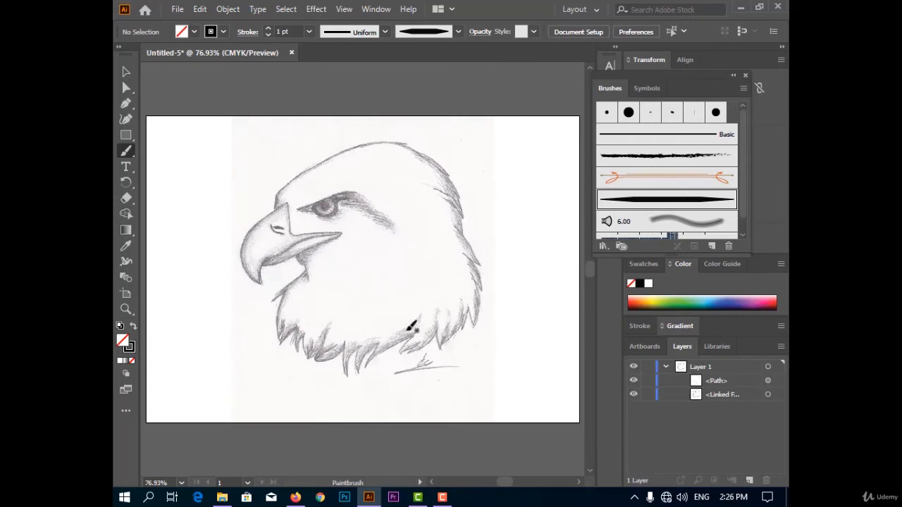
Undo the last brush path over the eagle sketch and lock the linked sketch image in Layer 1
{"action": "key", "text": "ctrl+z"}
{"action": "left_click", "coordinate": [126, 73]}
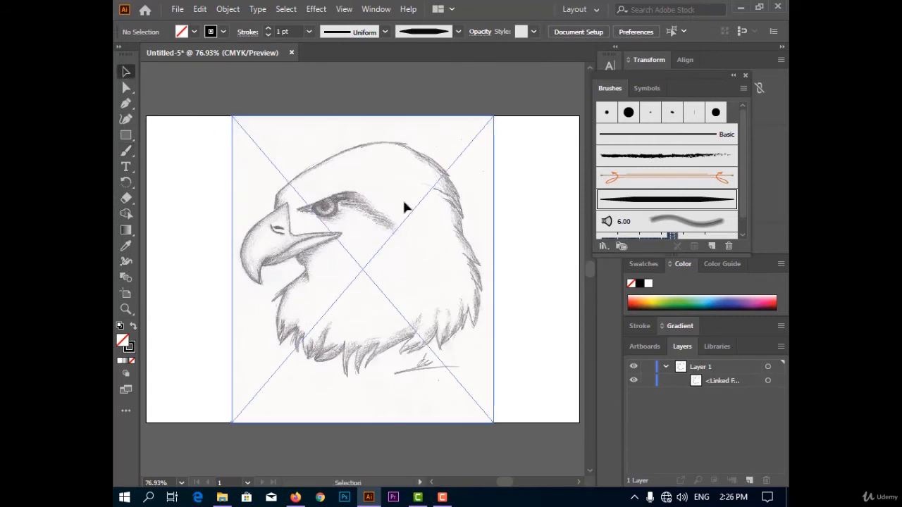
{"action": "left_click", "coordinate": [648, 380]}
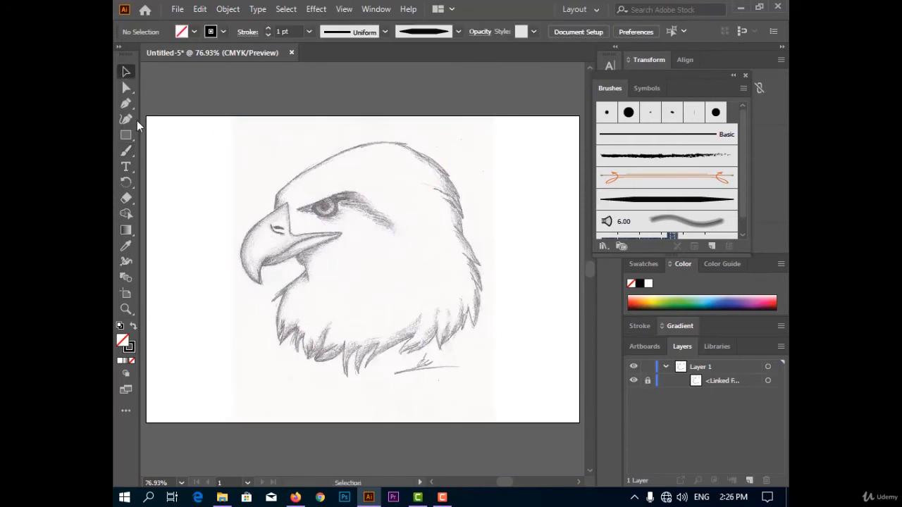
Trace the eagle's upper mouth line and the lower edge of its beak with the tapered art brush, redoing the first attempt
{"action": "left_click", "coordinate": [126, 151]}
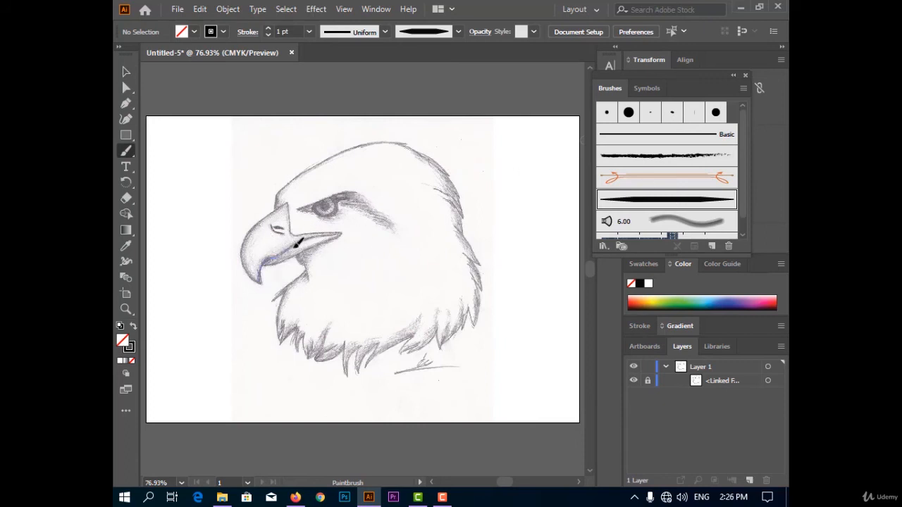
{"action": "left_click_drag", "start_coordinate": [343, 231], "coordinate": [342, 232]}
{"action": "key", "text": "ctrl+z"}
{"action": "mouse_move", "coordinate": [303, 238]}
{"action": "left_mouse_down"}
{"action": "mouse_move", "coordinate": [343, 230]}
{"action": "mouse_move", "coordinate": [270, 280]}
{"action": "left_mouse_up"}
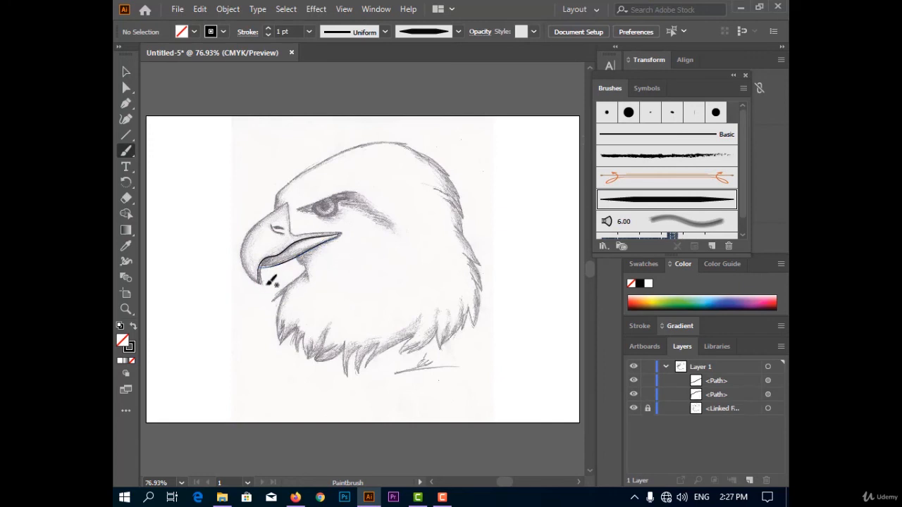
Trace the beak's outer curve from tip to forehead, and the lines from the beak's base to the mouth corner
{"action": "left_click_drag", "start_coordinate": [289, 200], "coordinate": [288, 202]}
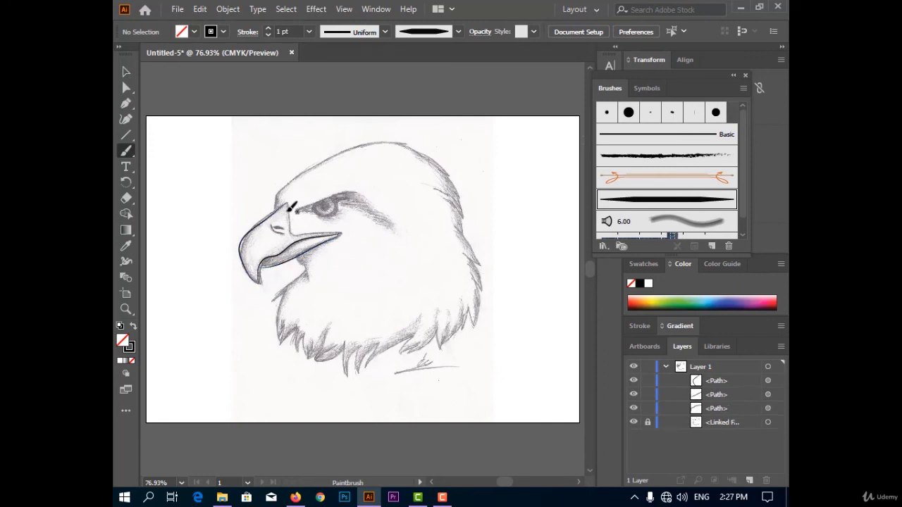
{"action": "mouse_move", "coordinate": [291, 235]}
{"action": "left_mouse_down"}
{"action": "mouse_move", "coordinate": [315, 248]}
{"action": "mouse_move", "coordinate": [286, 203]}
{"action": "mouse_move", "coordinate": [291, 232]}
{"action": "mouse_move", "coordinate": [323, 240]}
{"action": "mouse_move", "coordinate": [293, 236]}
{"action": "mouse_move", "coordinate": [345, 229]}
{"action": "left_mouse_up"}
{"action": "key", "text": "ctrl+z"}
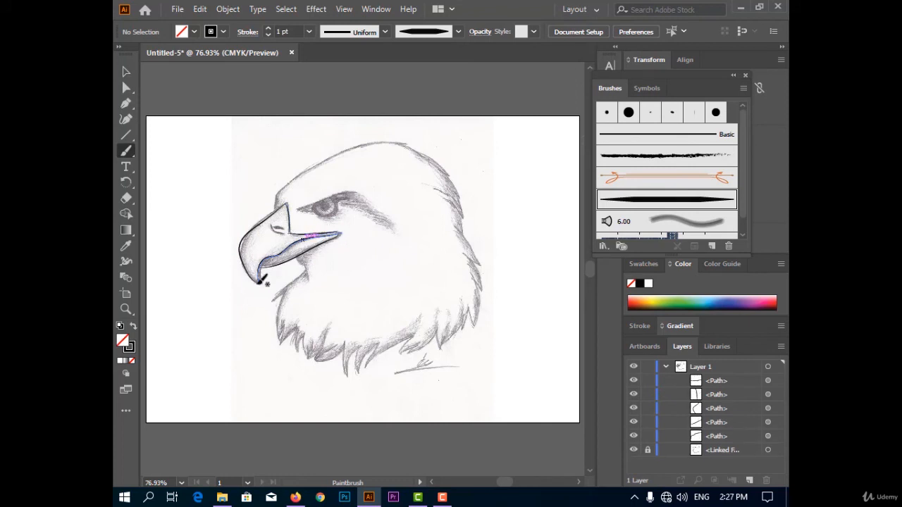
Trace the eagle's nostril and the head outline from the beak's base over the crown with the tapered art brush, redoing faulty strokes
{"action": "mouse_move", "coordinate": [273, 226]}
{"action": "left_mouse_down"}
{"action": "mouse_move", "coordinate": [285, 235]}
{"action": "mouse_move", "coordinate": [277, 195]}
{"action": "left_mouse_up"}
{"action": "key", "text": "ctrl+z"}
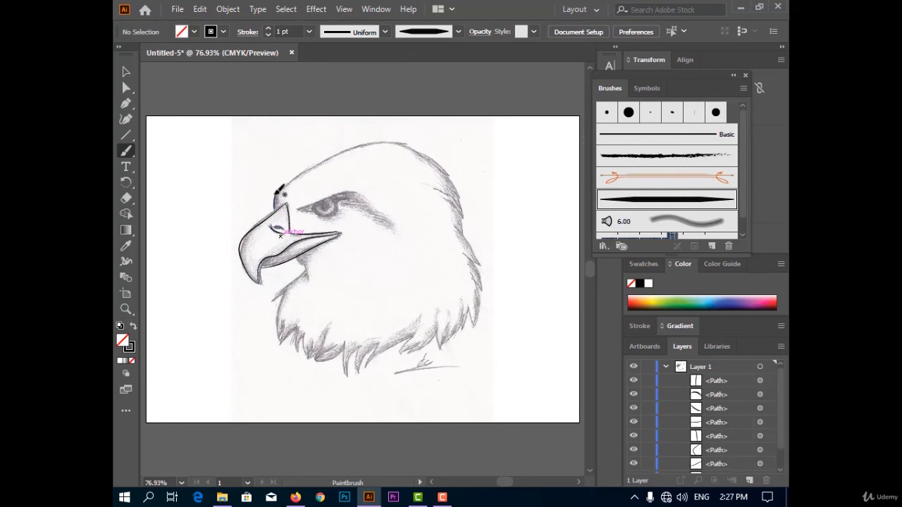
{"action": "left_click_drag", "start_coordinate": [324, 166], "coordinate": [343, 156]}
{"action": "key", "text": "ctrl+z"}
{"action": "left_click_drag", "start_coordinate": [275, 195], "coordinate": [332, 159]}
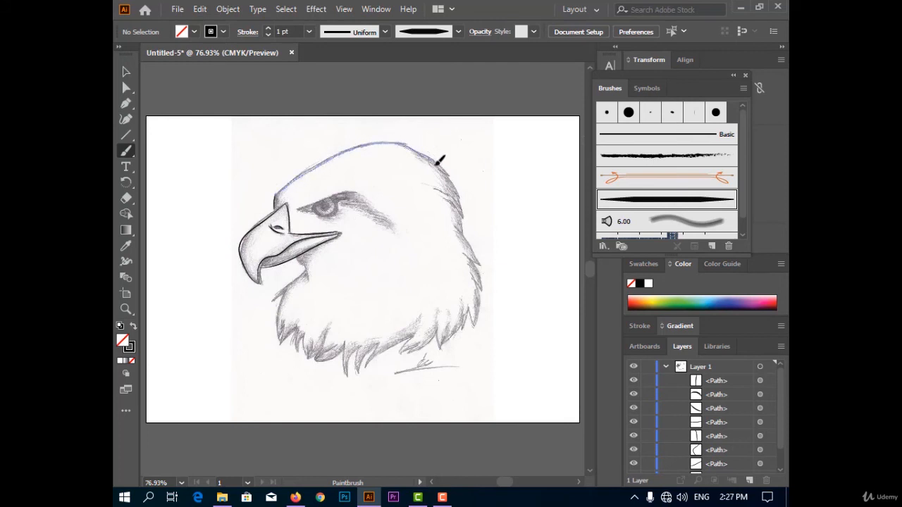
Trace the feathered back of the head and neck down to the tufts at the sketch's lower right, undoing faulty strokes
{"action": "mouse_move", "coordinate": [451, 172]}
{"action": "left_mouse_down"}
{"action": "mouse_move", "coordinate": [483, 267]}
{"action": "mouse_move", "coordinate": [474, 317]}
{"action": "mouse_move", "coordinate": [483, 307]}
{"action": "mouse_move", "coordinate": [461, 329]}
{"action": "mouse_move", "coordinate": [471, 308]}
{"action": "left_mouse_up"}
{"action": "key", "text": "ctrl+z"}
{"action": "key", "text": "ctrl+z"}
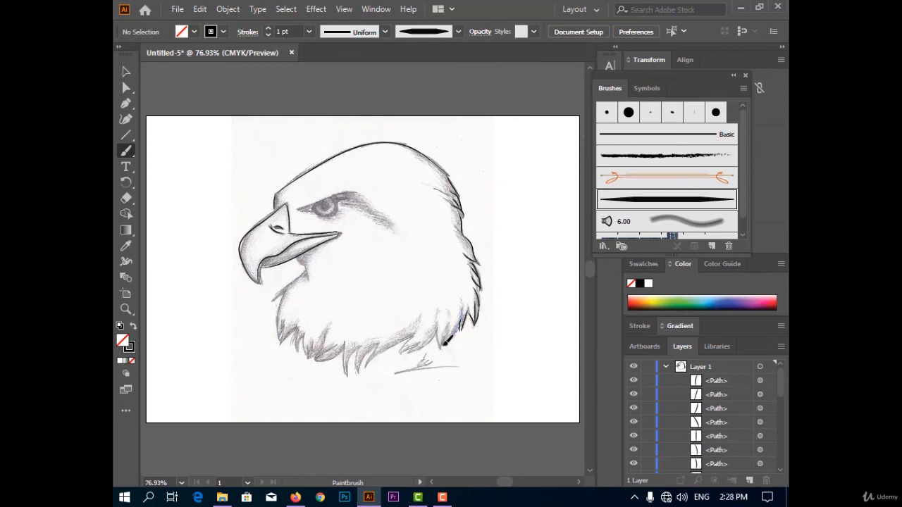
{"action": "mouse_move", "coordinate": [444, 341]}
{"action": "left_mouse_down"}
{"action": "mouse_move", "coordinate": [439, 348]}
{"action": "mouse_move", "coordinate": [447, 327]}
{"action": "mouse_move", "coordinate": [440, 347]}
{"action": "left_mouse_up"}
{"action": "left_click_drag", "start_coordinate": [437, 314], "coordinate": [437, 313]}
{"action": "key", "text": "ctrl+z"}
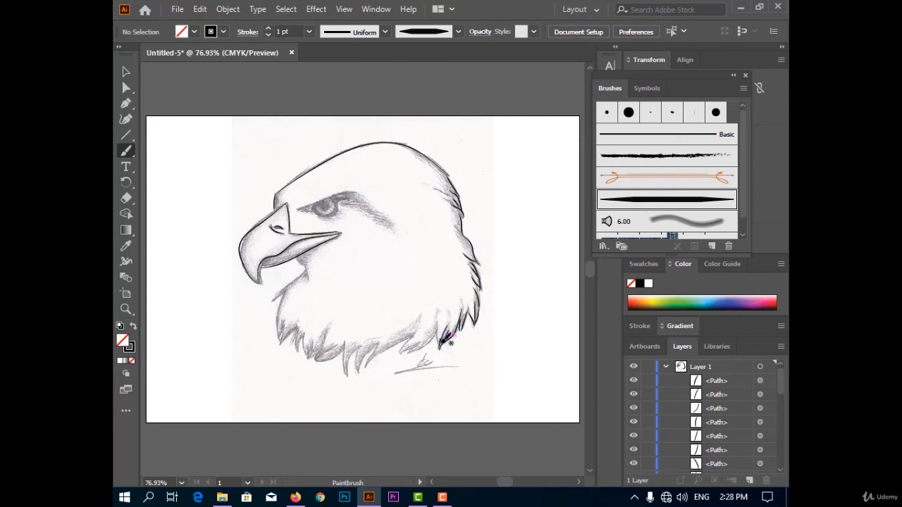
Trace the feather tips along the neck's lower edge from the right-hand tufts to the middle, undoing faulty strokes
{"action": "mouse_move", "coordinate": [440, 347]}
{"action": "left_mouse_down"}
{"action": "mouse_move", "coordinate": [415, 349]}
{"action": "mouse_move", "coordinate": [436, 344]}
{"action": "mouse_move", "coordinate": [413, 352]}
{"action": "mouse_move", "coordinate": [436, 324]}
{"action": "mouse_move", "coordinate": [445, 337]}
{"action": "mouse_move", "coordinate": [402, 354]}
{"action": "mouse_move", "coordinate": [411, 337]}
{"action": "mouse_move", "coordinate": [396, 338]}
{"action": "mouse_move", "coordinate": [367, 365]}
{"action": "mouse_move", "coordinate": [413, 339]}
{"action": "mouse_move", "coordinate": [369, 365]}
{"action": "mouse_move", "coordinate": [379, 341]}
{"action": "left_mouse_up"}
{"action": "key", "text": "ctrl+z"}
{"action": "mouse_move", "coordinate": [360, 373]}
{"action": "left_mouse_down"}
{"action": "mouse_move", "coordinate": [387, 342]}
{"action": "mouse_move", "coordinate": [359, 349]}
{"action": "mouse_move", "coordinate": [365, 344]}
{"action": "mouse_move", "coordinate": [359, 359]}
{"action": "mouse_move", "coordinate": [375, 344]}
{"action": "mouse_move", "coordinate": [367, 344]}
{"action": "left_mouse_up"}
{"action": "key", "text": "ctrl+z"}
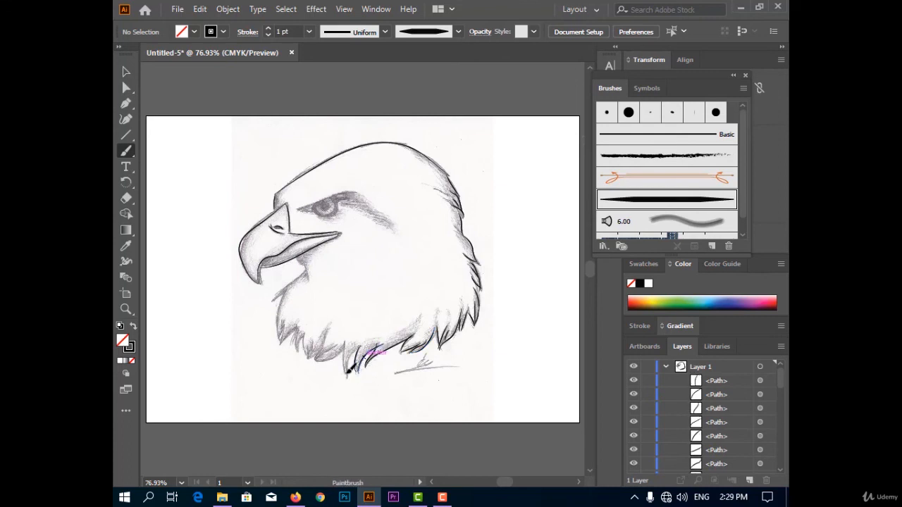
Trace the feather tips along the neck's lower edge from the middle to the left end, undoing faulty strokes
{"action": "mouse_move", "coordinate": [346, 374]}
{"action": "left_mouse_down"}
{"action": "mouse_move", "coordinate": [360, 350]}
{"action": "mouse_move", "coordinate": [345, 355]}
{"action": "mouse_move", "coordinate": [345, 341]}
{"action": "mouse_move", "coordinate": [346, 360]}
{"action": "mouse_move", "coordinate": [345, 336]}
{"action": "mouse_move", "coordinate": [353, 343]}
{"action": "mouse_move", "coordinate": [318, 361]}
{"action": "mouse_move", "coordinate": [343, 344]}
{"action": "mouse_move", "coordinate": [331, 326]}
{"action": "left_mouse_up"}
{"action": "key", "text": "ctrl+z"}
{"action": "key", "text": "ctrl+z"}
{"action": "mouse_move", "coordinate": [311, 359]}
{"action": "left_mouse_down"}
{"action": "mouse_move", "coordinate": [310, 333]}
{"action": "mouse_move", "coordinate": [297, 346]}
{"action": "mouse_move", "coordinate": [298, 328]}
{"action": "mouse_move", "coordinate": [309, 345]}
{"action": "mouse_move", "coordinate": [281, 345]}
{"action": "mouse_move", "coordinate": [293, 327]}
{"action": "mouse_move", "coordinate": [305, 337]}
{"action": "mouse_move", "coordinate": [281, 344]}
{"action": "mouse_move", "coordinate": [288, 322]}
{"action": "mouse_move", "coordinate": [306, 334]}
{"action": "mouse_move", "coordinate": [281, 338]}
{"action": "mouse_move", "coordinate": [282, 328]}
{"action": "mouse_move", "coordinate": [292, 329]}
{"action": "mouse_move", "coordinate": [278, 341]}
{"action": "mouse_move", "coordinate": [276, 317]}
{"action": "left_mouse_up"}
{"action": "key", "text": "ctrl+z"}
{"action": "key", "text": "ctrl+z"}
{"action": "key", "text": "ctrl+z"}
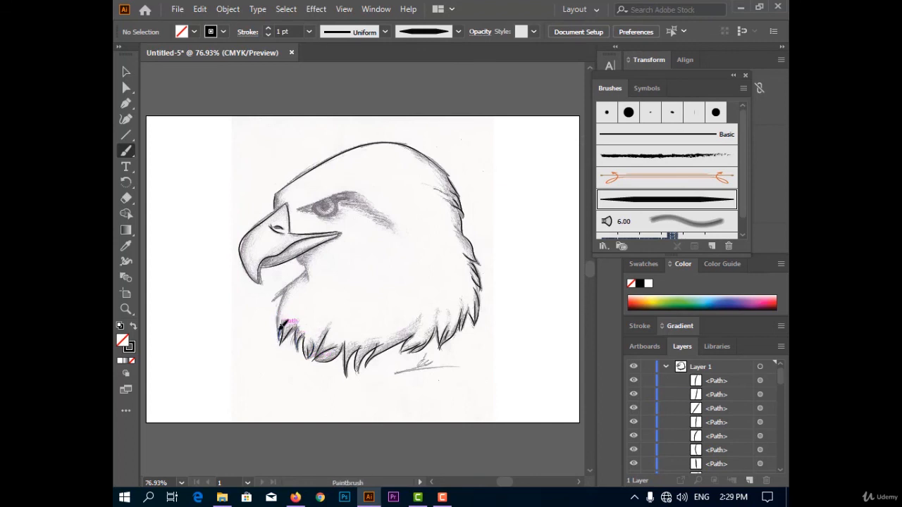
Trace the front of the neck and the throat line up to the underside of the beak, redoing faulty strokes
{"action": "left_click_drag", "start_coordinate": [308, 277], "coordinate": [309, 277]}
{"action": "key", "text": "ctrl+z"}
{"action": "mouse_move", "coordinate": [279, 342]}
{"action": "left_mouse_down"}
{"action": "mouse_move", "coordinate": [279, 298]}
{"action": "mouse_move", "coordinate": [279, 326]}
{"action": "left_mouse_up"}
{"action": "key", "text": "ctrl+z"}
{"action": "left_click_drag", "start_coordinate": [289, 286], "coordinate": [273, 301]}
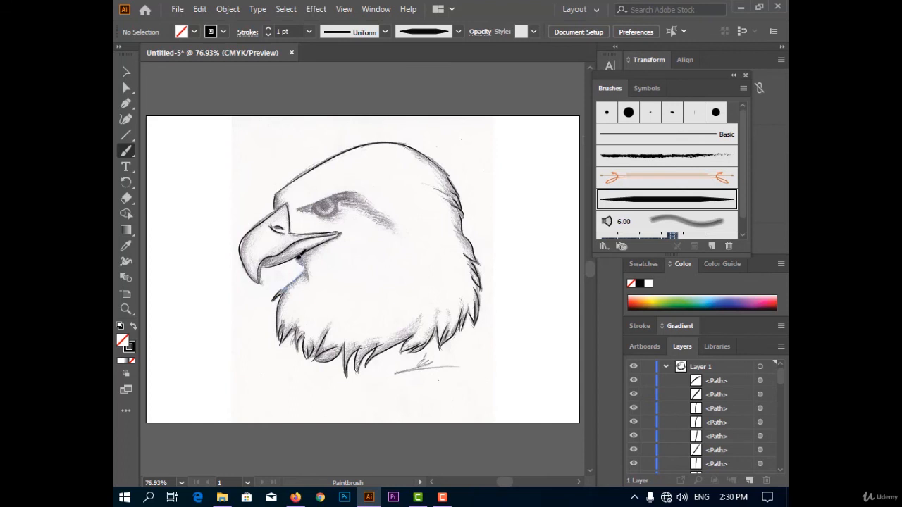
{"action": "left_click_drag", "start_coordinate": [297, 258], "coordinate": [307, 283]}
{"action": "key", "text": "ctrl+z"}
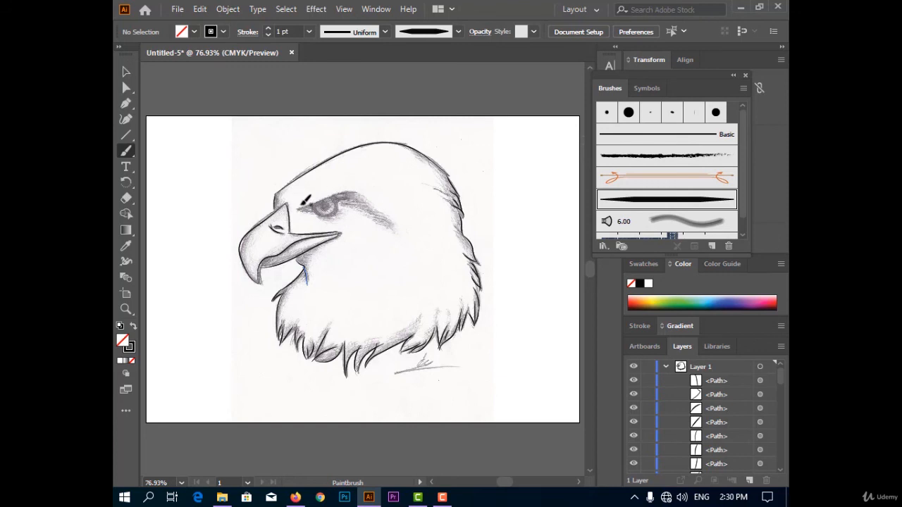
Trace the brow feathers and eye outline with the tapered art brush, and dot in the pupil with the 15 pt. Round brush
{"action": "mouse_move", "coordinate": [334, 196]}
{"action": "left_mouse_down"}
{"action": "mouse_move", "coordinate": [369, 199]}
{"action": "mouse_move", "coordinate": [338, 204]}
{"action": "mouse_move", "coordinate": [351, 200]}
{"action": "mouse_move", "coordinate": [388, 230]}
{"action": "left_mouse_up"}
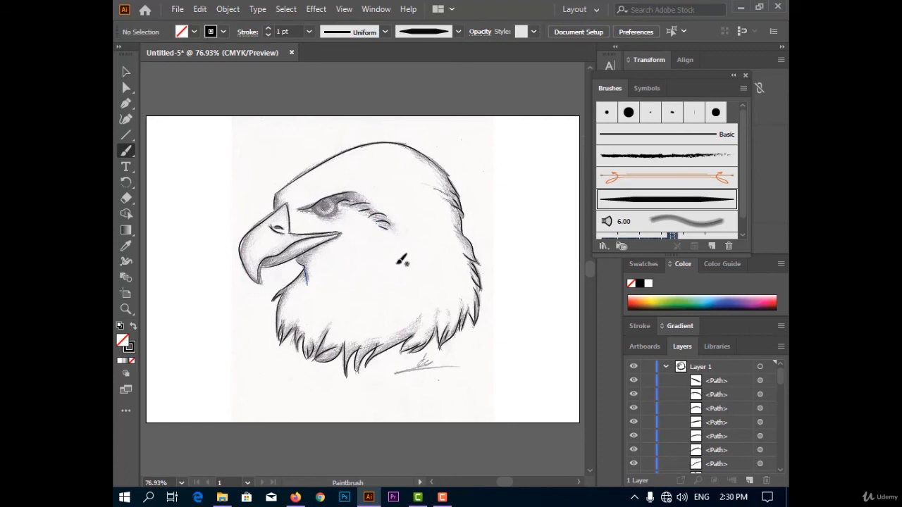
{"action": "left_click_drag", "start_coordinate": [316, 212], "coordinate": [318, 213]}
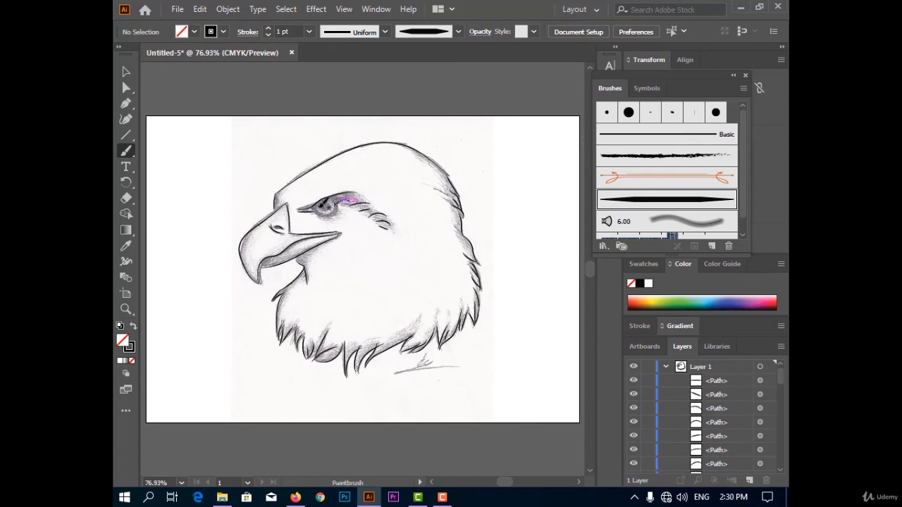
{"action": "left_click_drag", "start_coordinate": [333, 195], "coordinate": [333, 197]}
{"action": "left_click", "coordinate": [626, 114]}
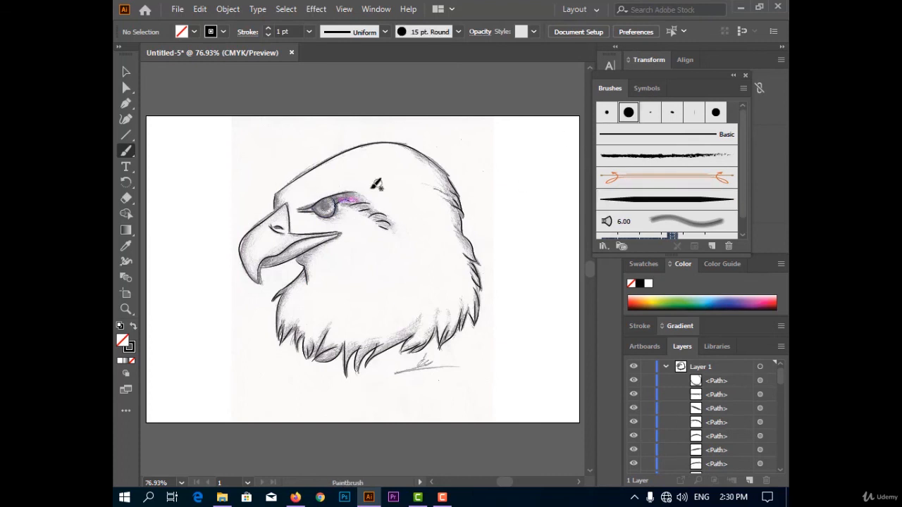
{"action": "left_click", "coordinate": [325, 206]}
Unlock the linked sketch image beneath the traced paths and delete it, then switch to the Selection tool
{"action": "scroll", "coordinate": [677, 411], "scroll_direction": "down", "scroll_amount": 3}
{"action": "scroll", "coordinate": [677, 412], "scroll_direction": "down", "scroll_amount": 10}
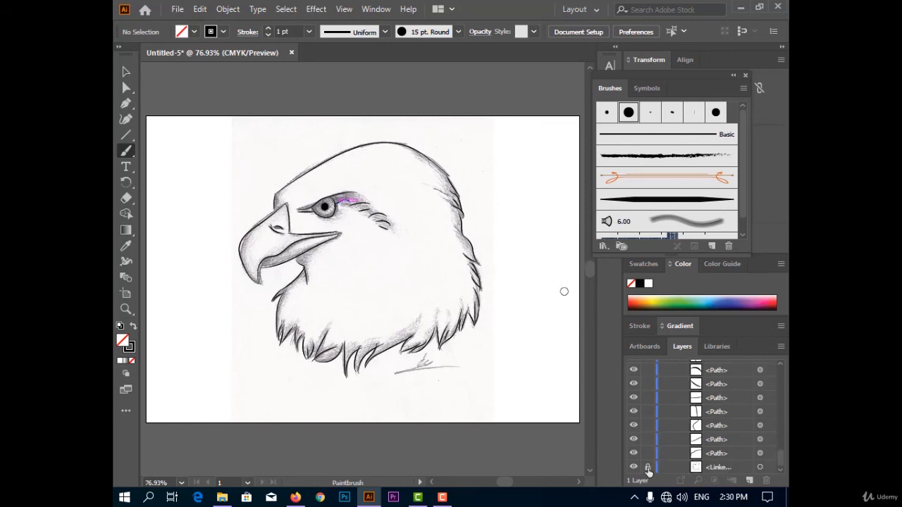
{"action": "left_click", "coordinate": [646, 469]}
{"action": "left_click", "coordinate": [713, 466]}
{"action": "left_click", "coordinate": [768, 482]}
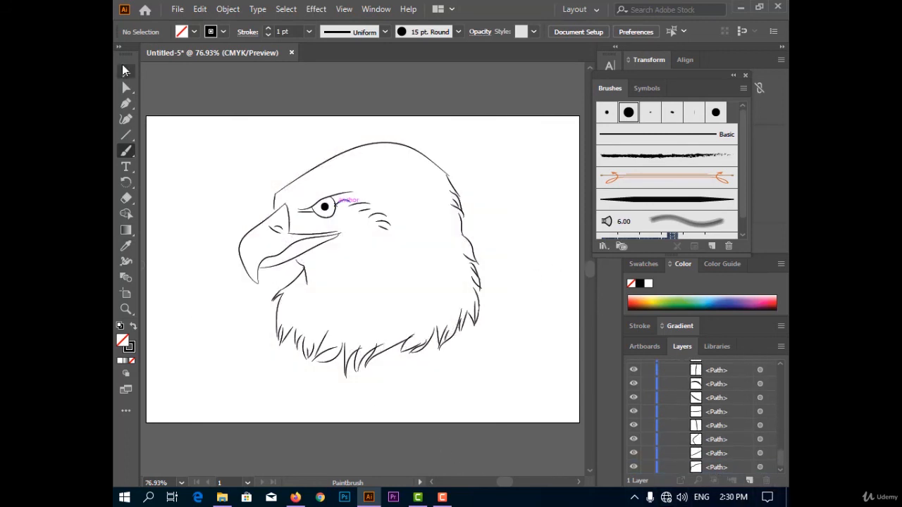
{"action": "key", "text": "v"}
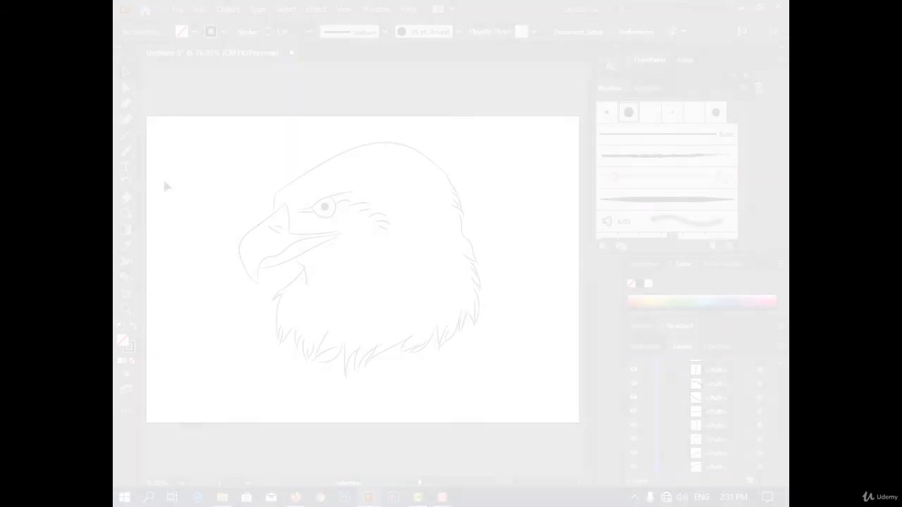